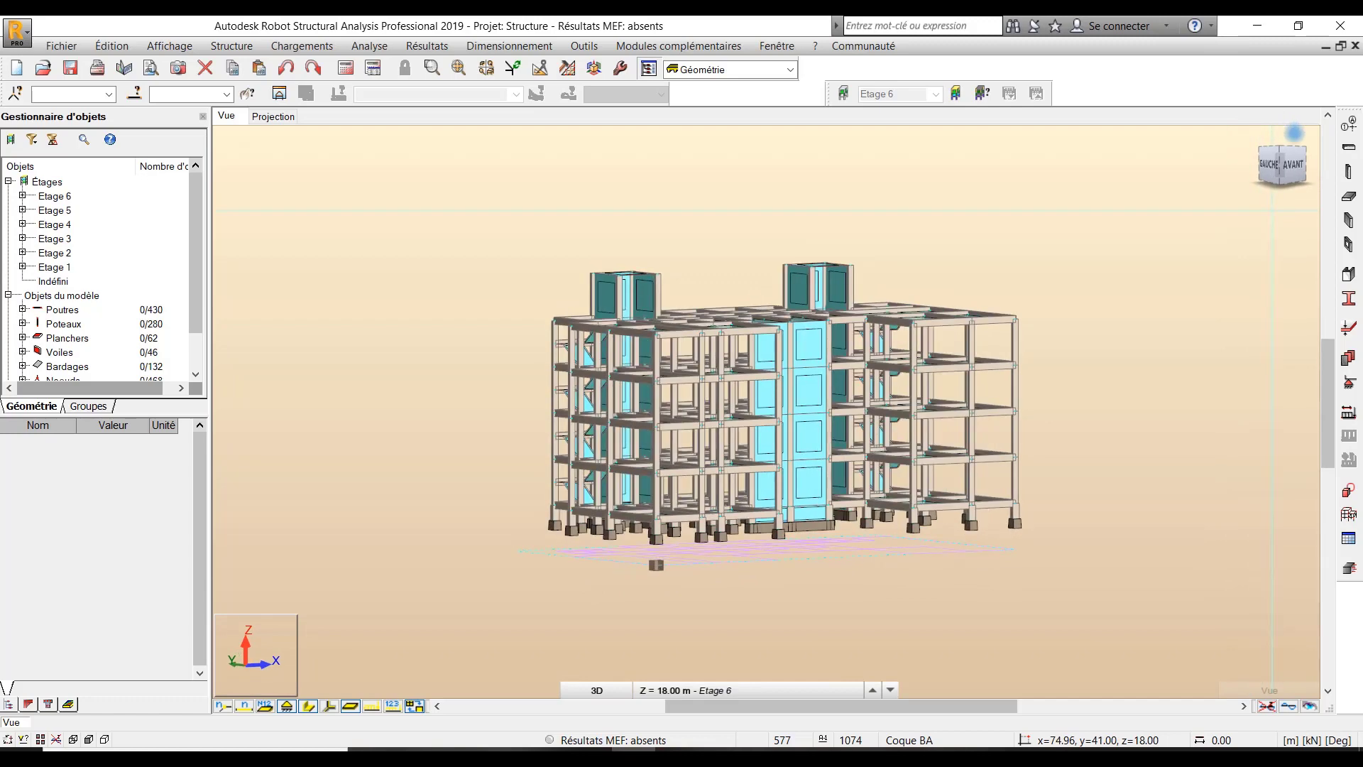
click(1261, 147)
drag(1243, 139, 1278, 138)
drag(1278, 139, 1281, 136)
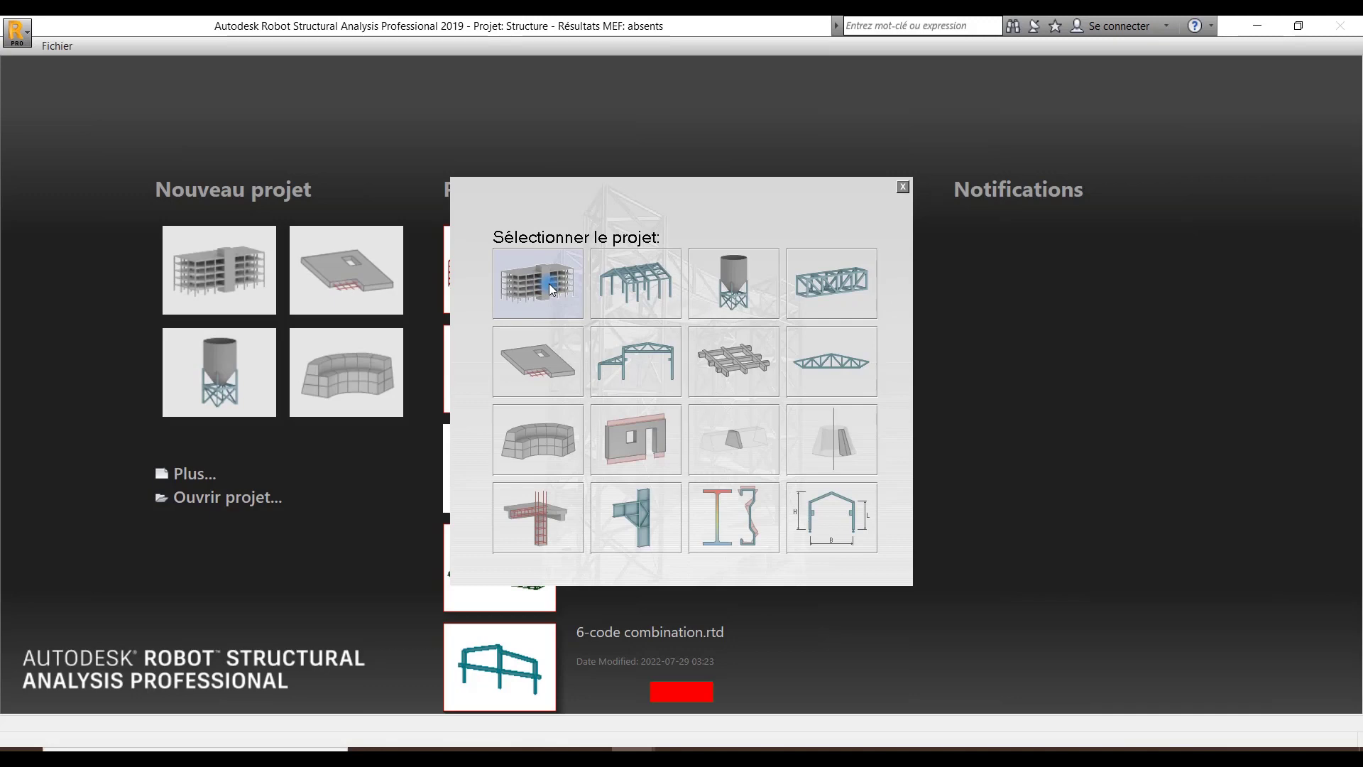
Create a new building project from the multi-storey building template and close the floating Edition toolbar
click(548, 283)
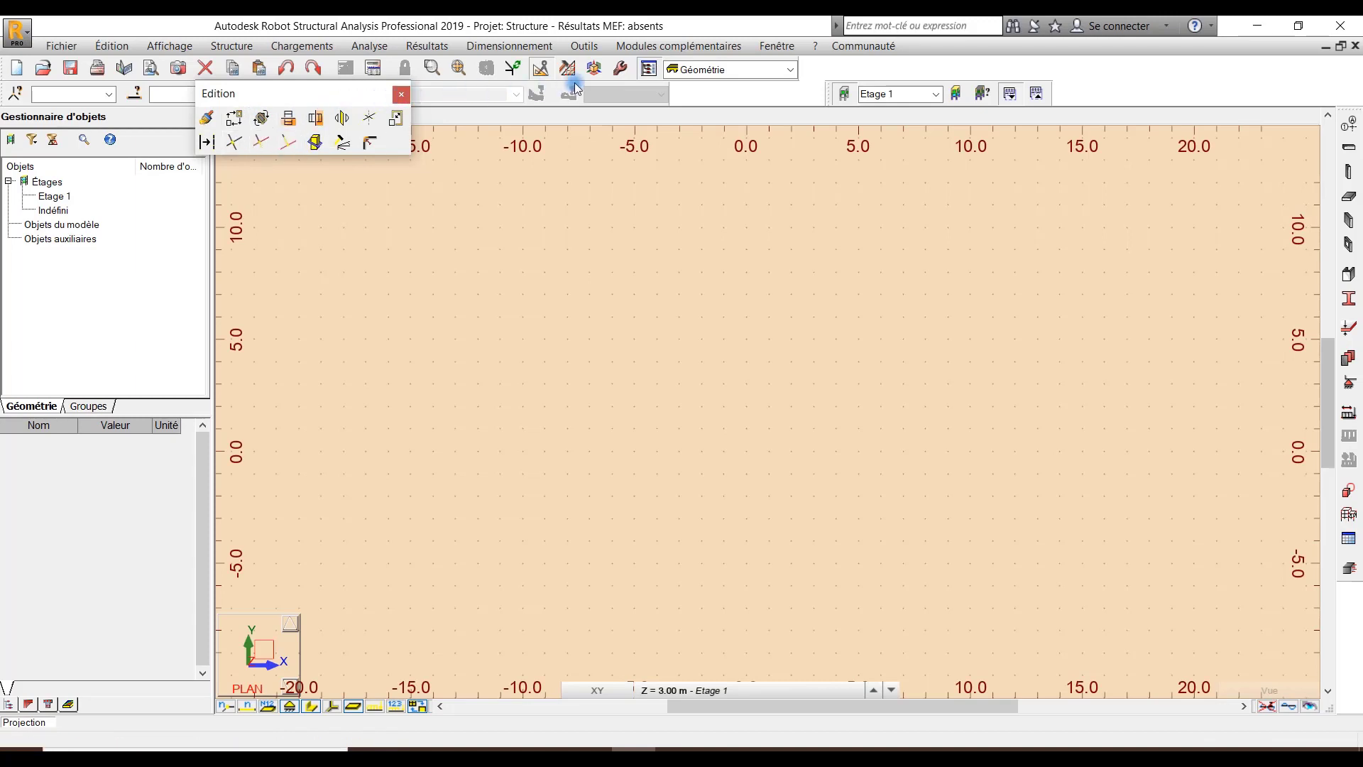
click(402, 95)
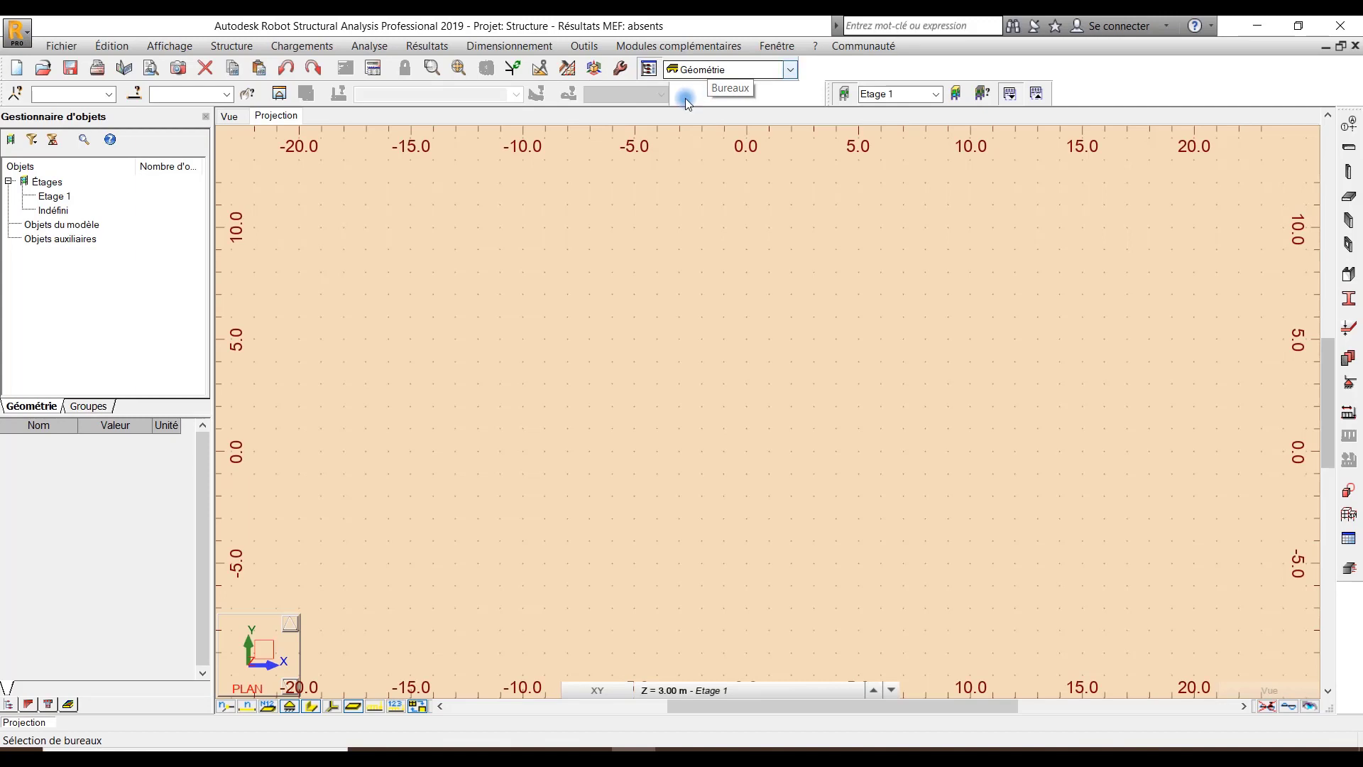
Look through the available workspace layouts, including the reinforced concrete design and Outils groups, and keep the Géométrie layout
click(790, 70)
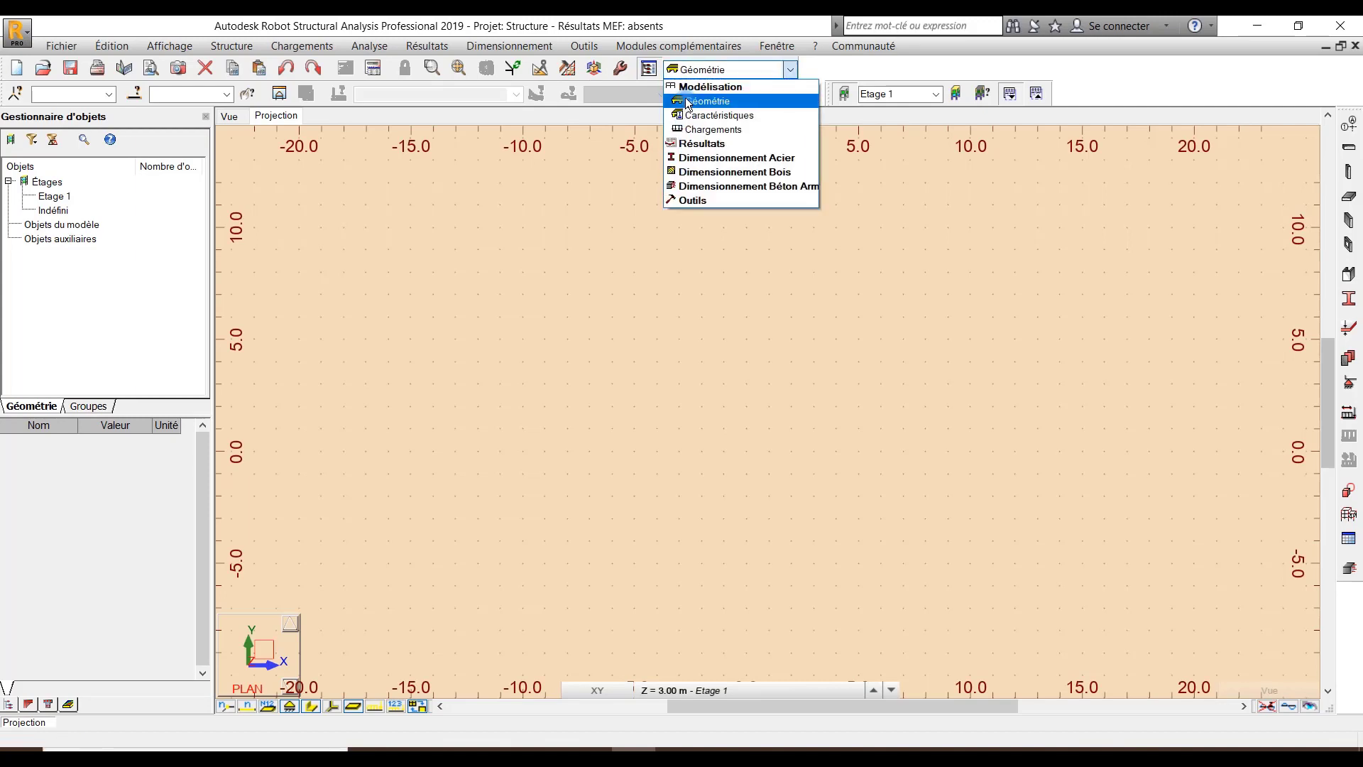
click(790, 71)
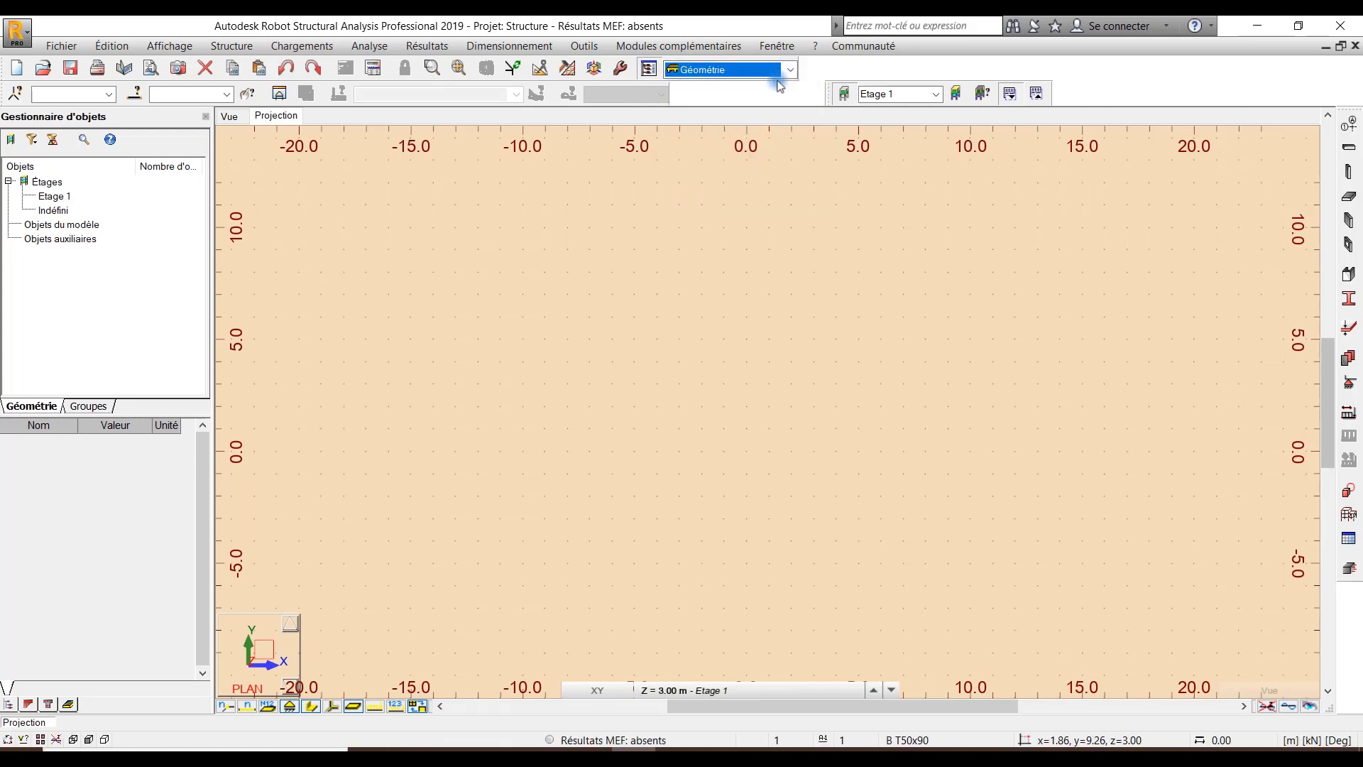
click(712, 144)
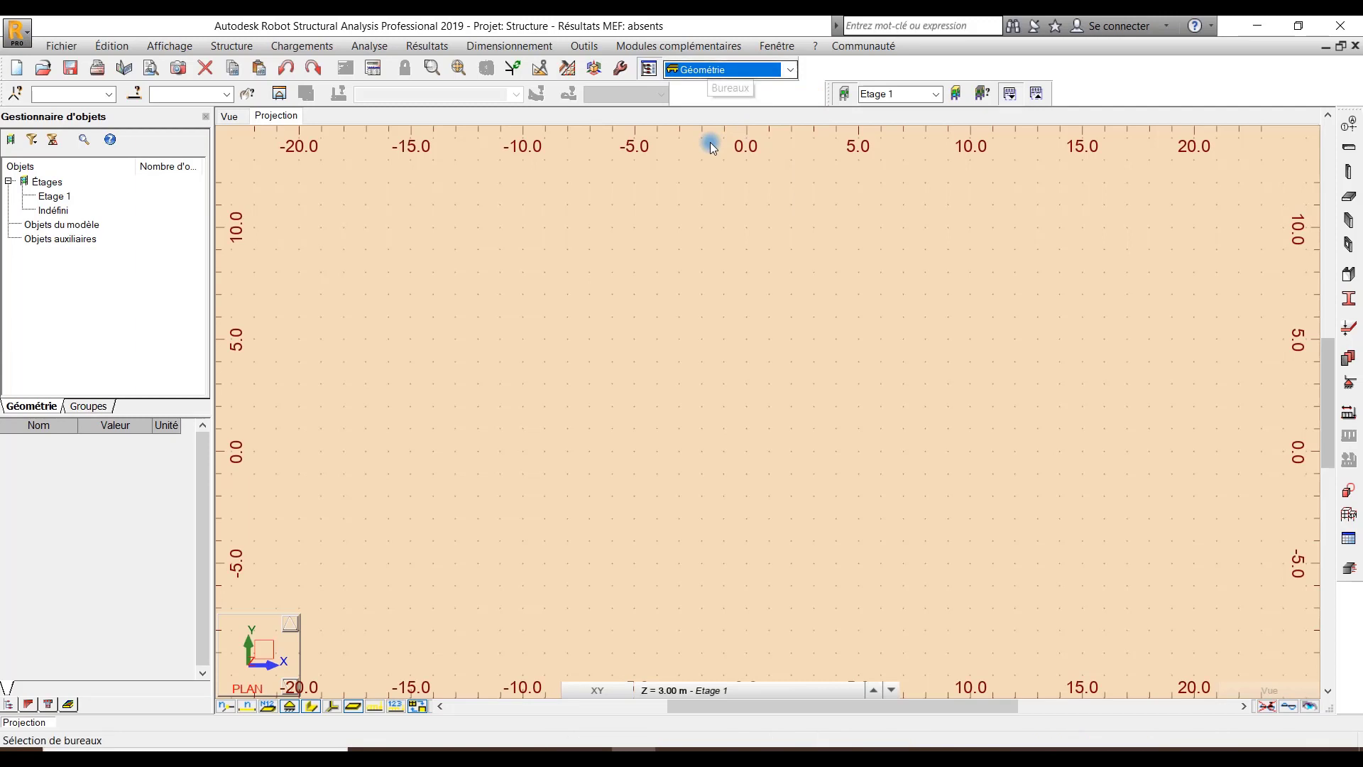
click(789, 69)
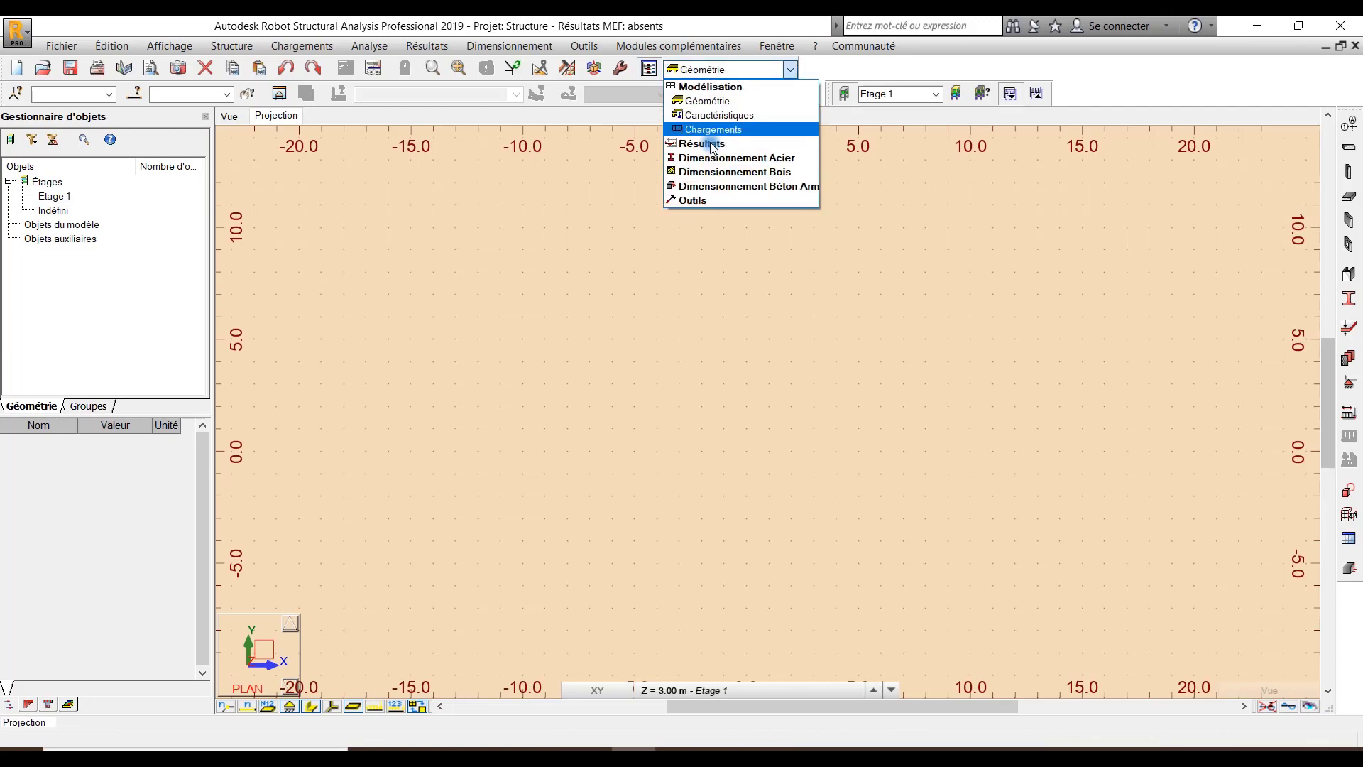
click(711, 144)
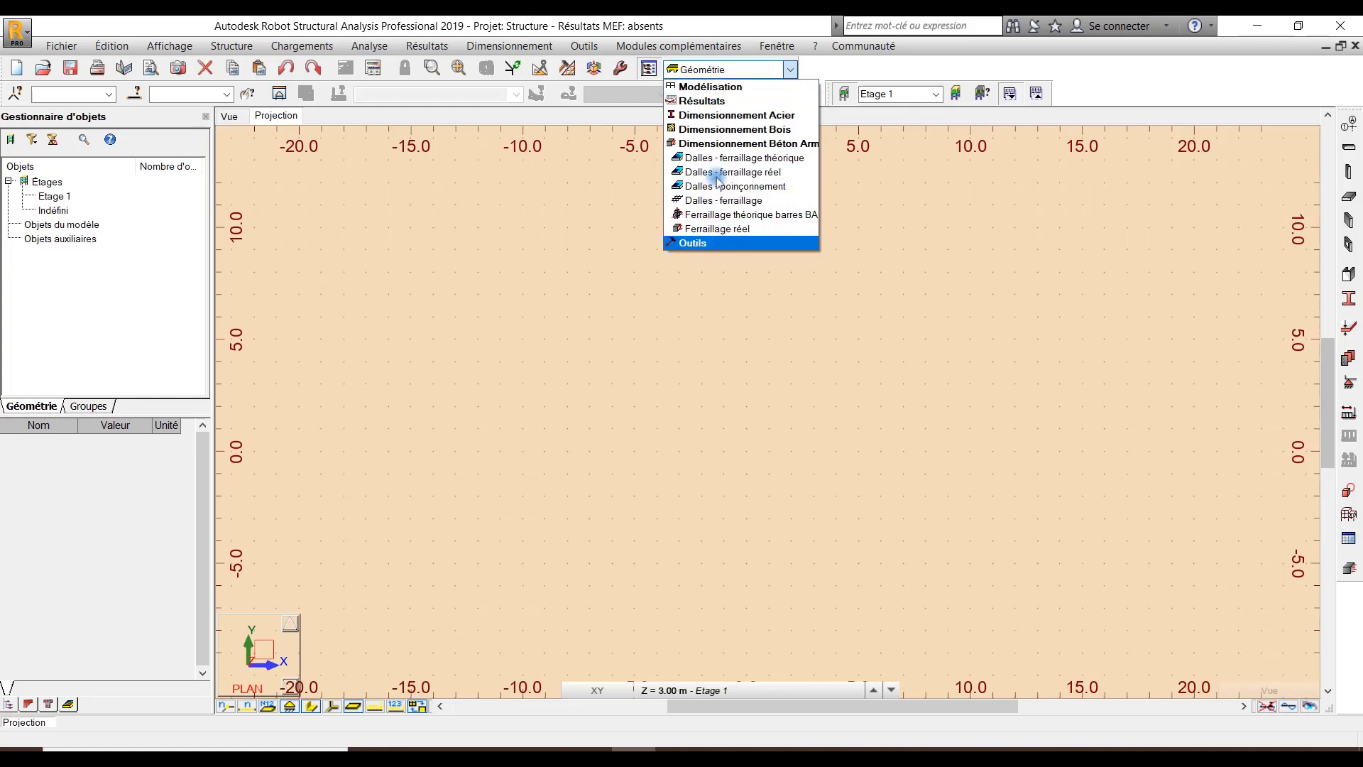
mouse_move(696, 245)
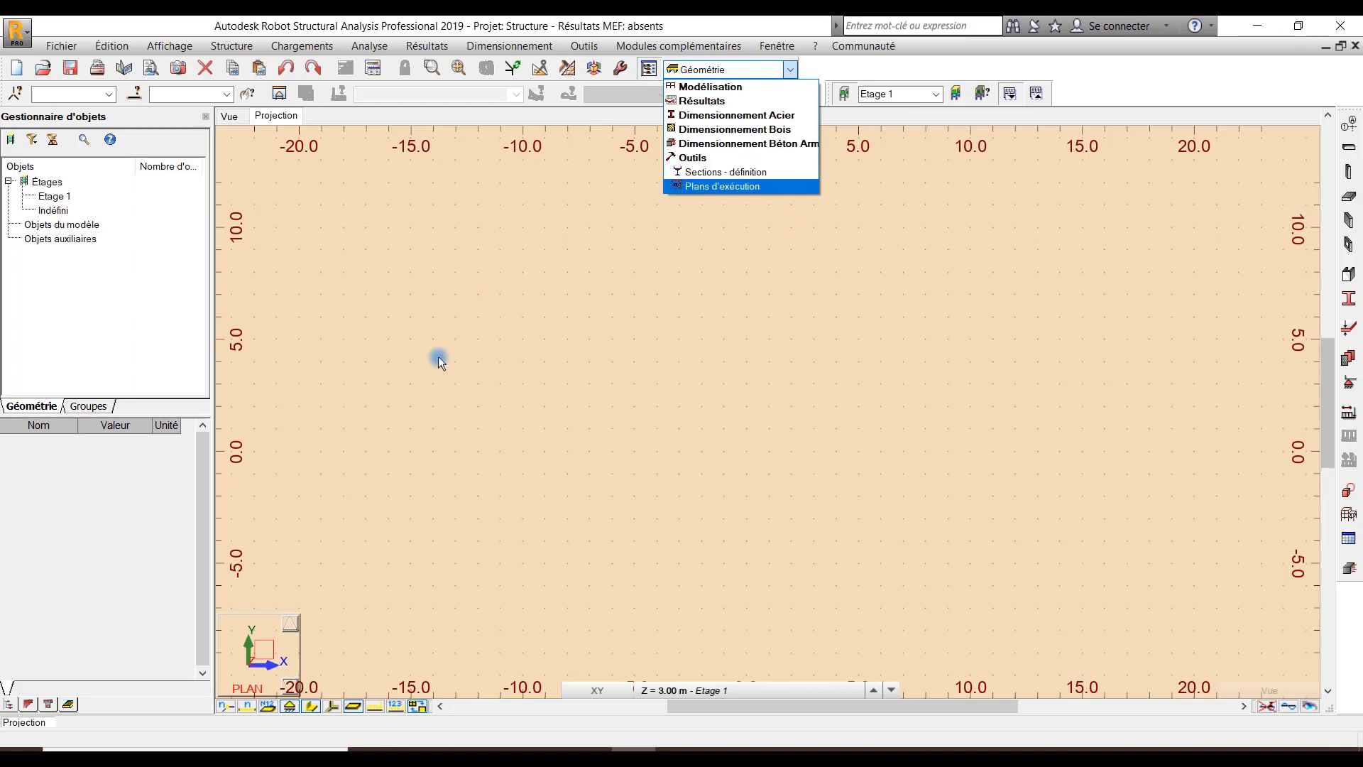
key(Escape)
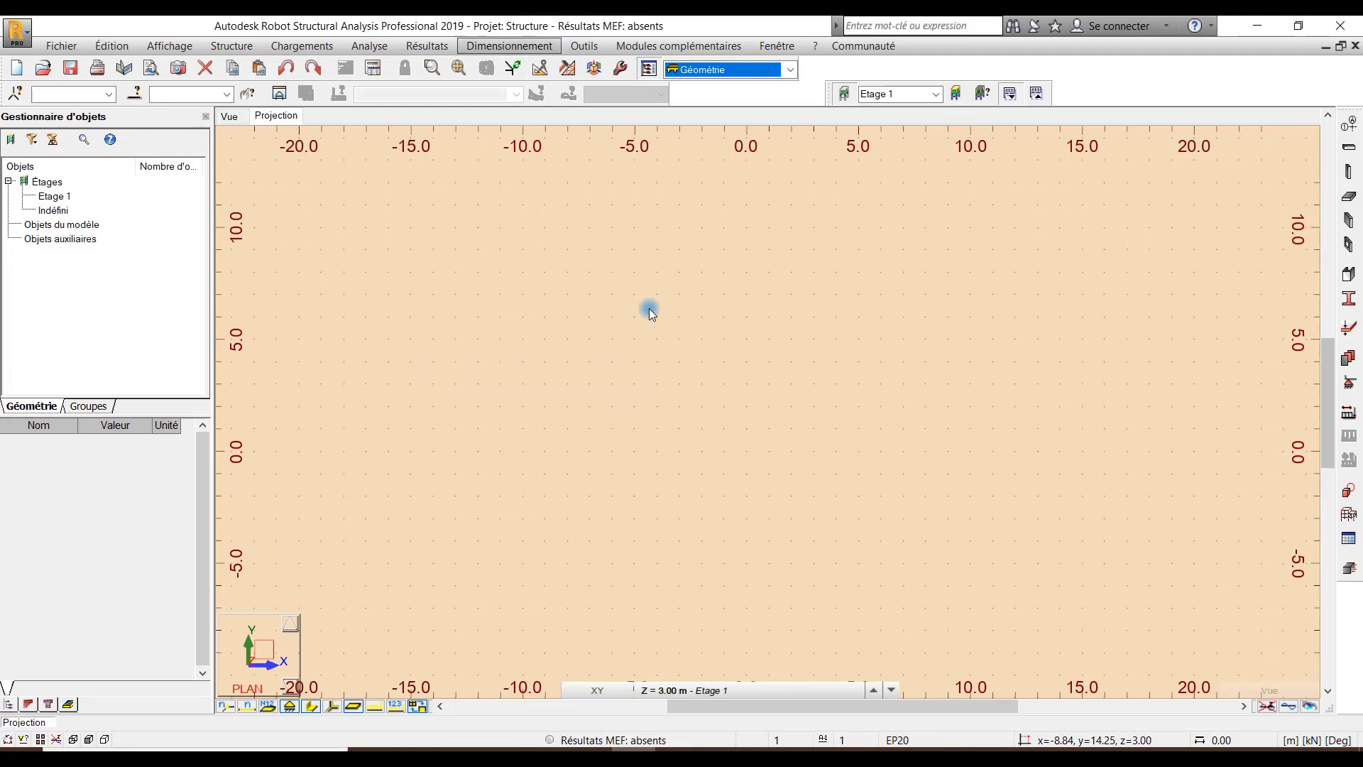
Open the task preferences (Préférences de la tâche) for the project
key(Down)
key(Down)
key(Down)
key(Down)
key(Down)
key(Down)
key(Down)
key(Down)
key(Down)
key(Down)
key(Down)
key(Down)
key(Down)
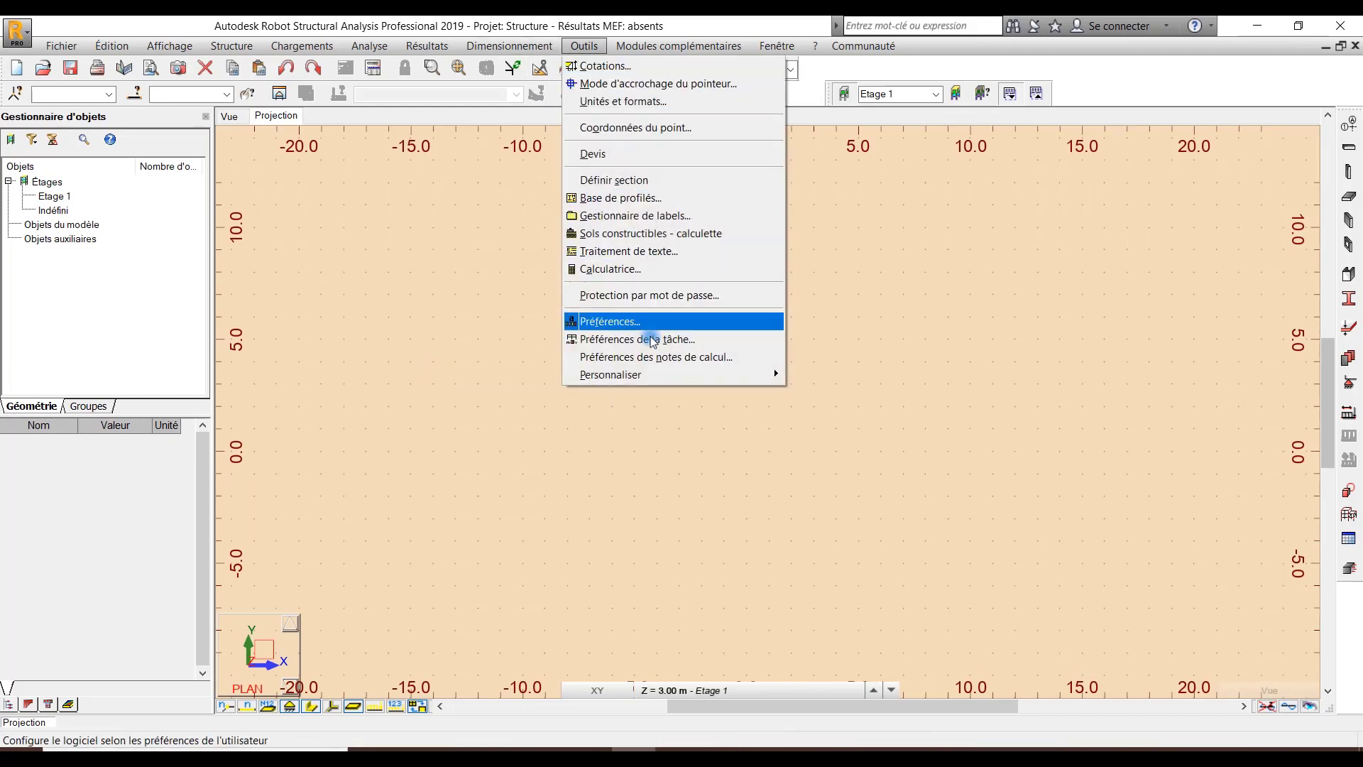
key(Down)
key(Return)
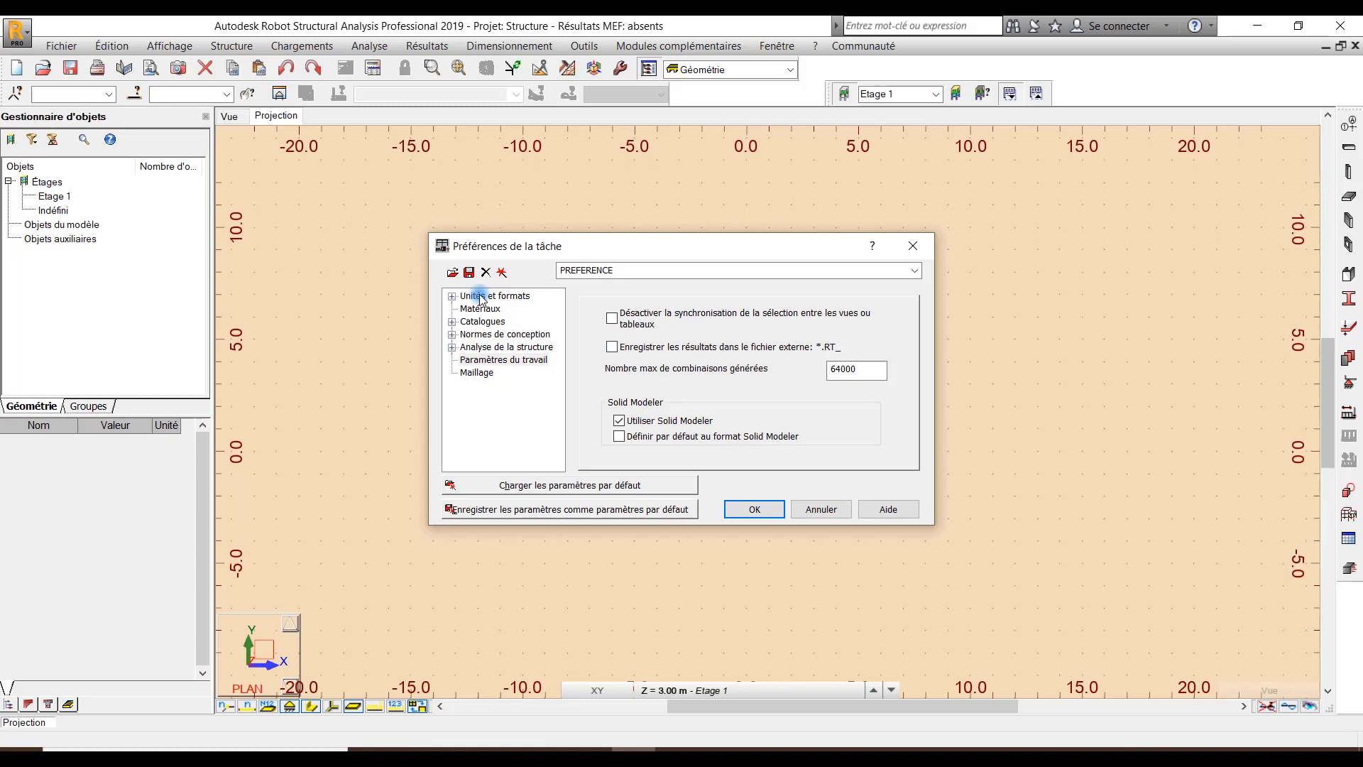
In the Dimensions unit settings, reduce the number of decimals displayed for the structure dimensions
click(480, 296)
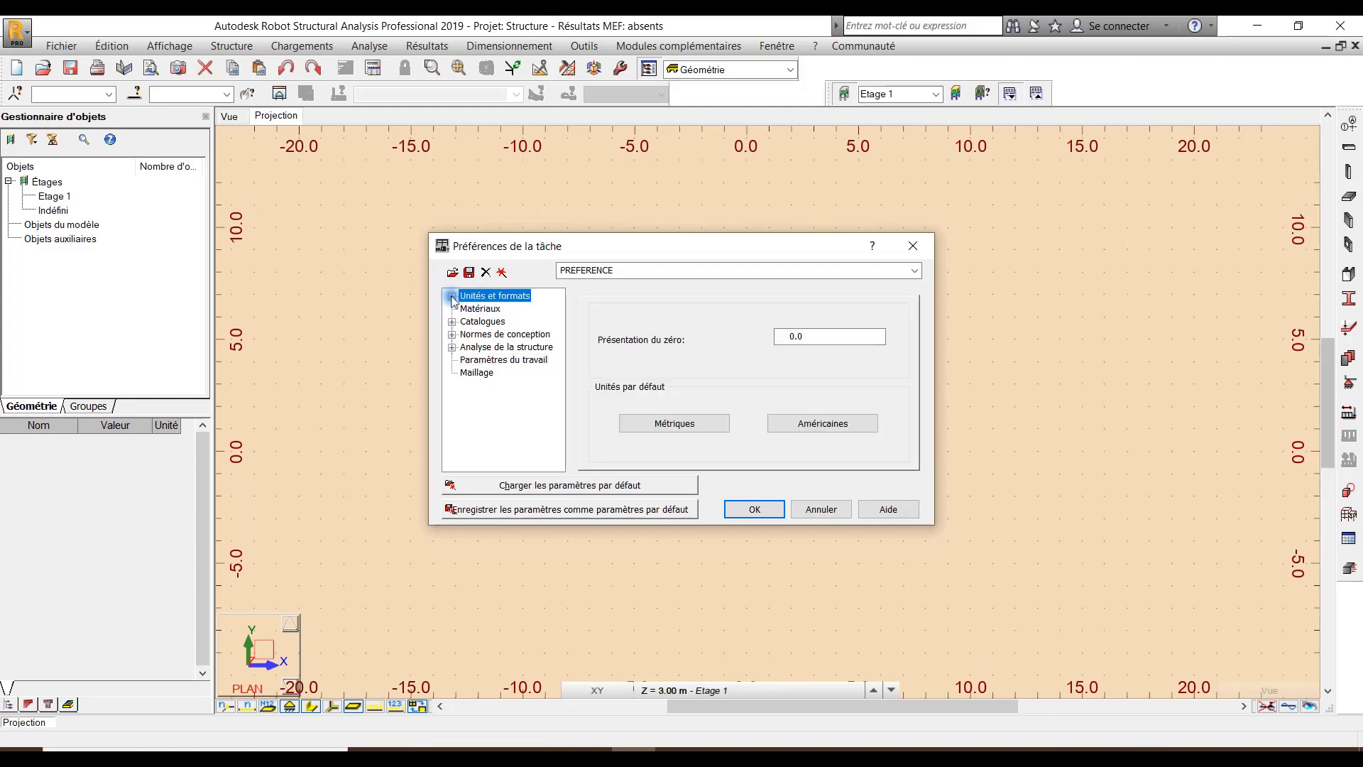
click(481, 311)
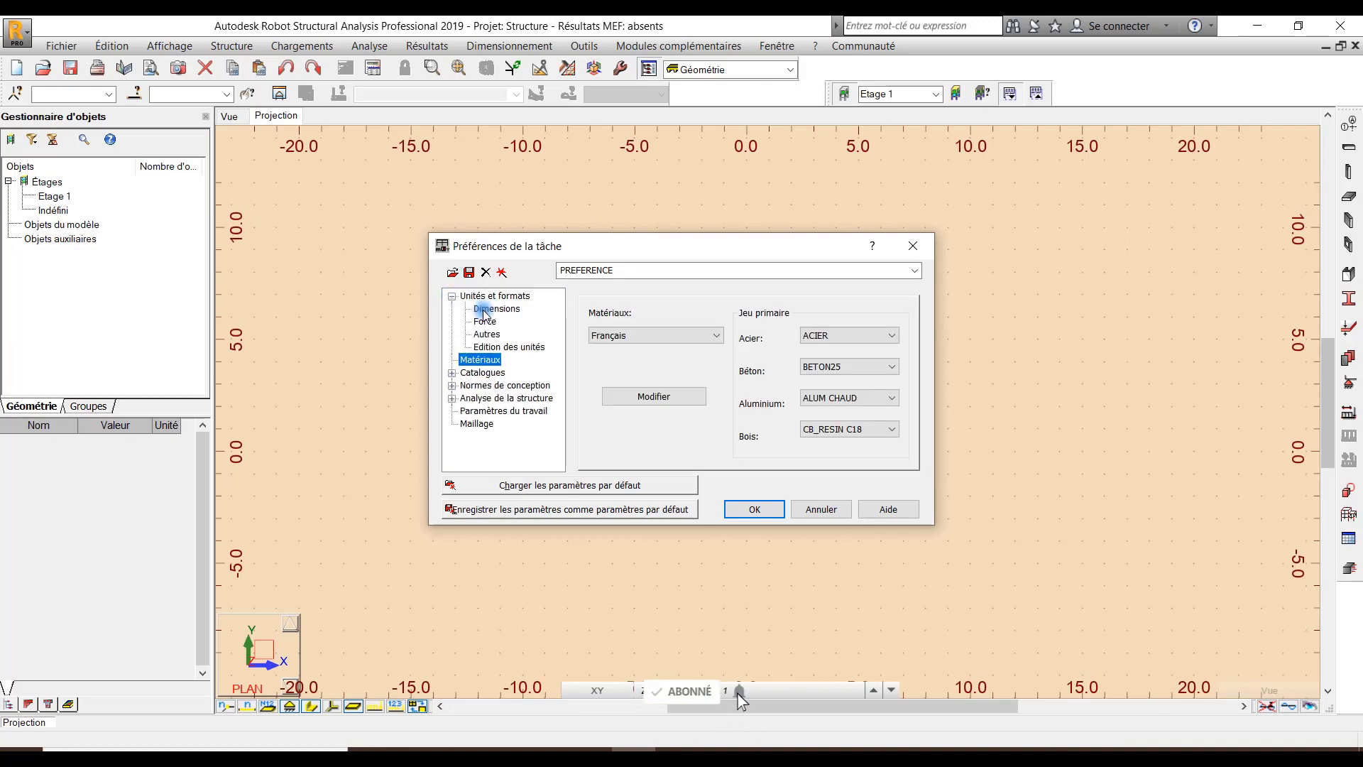
click(483, 310)
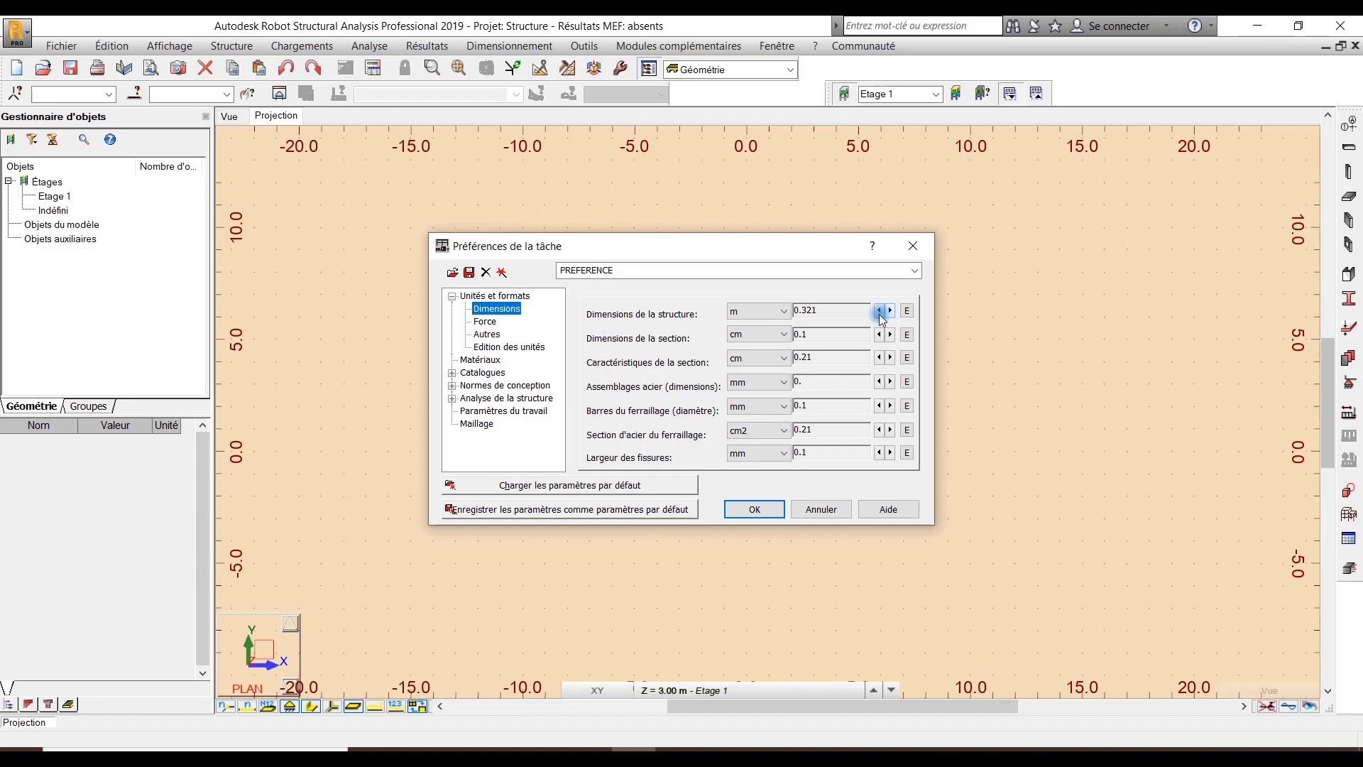
click(880, 311)
In the Force unit settings, set the stress unit (Contrainte) to kN/m2
key(Down)
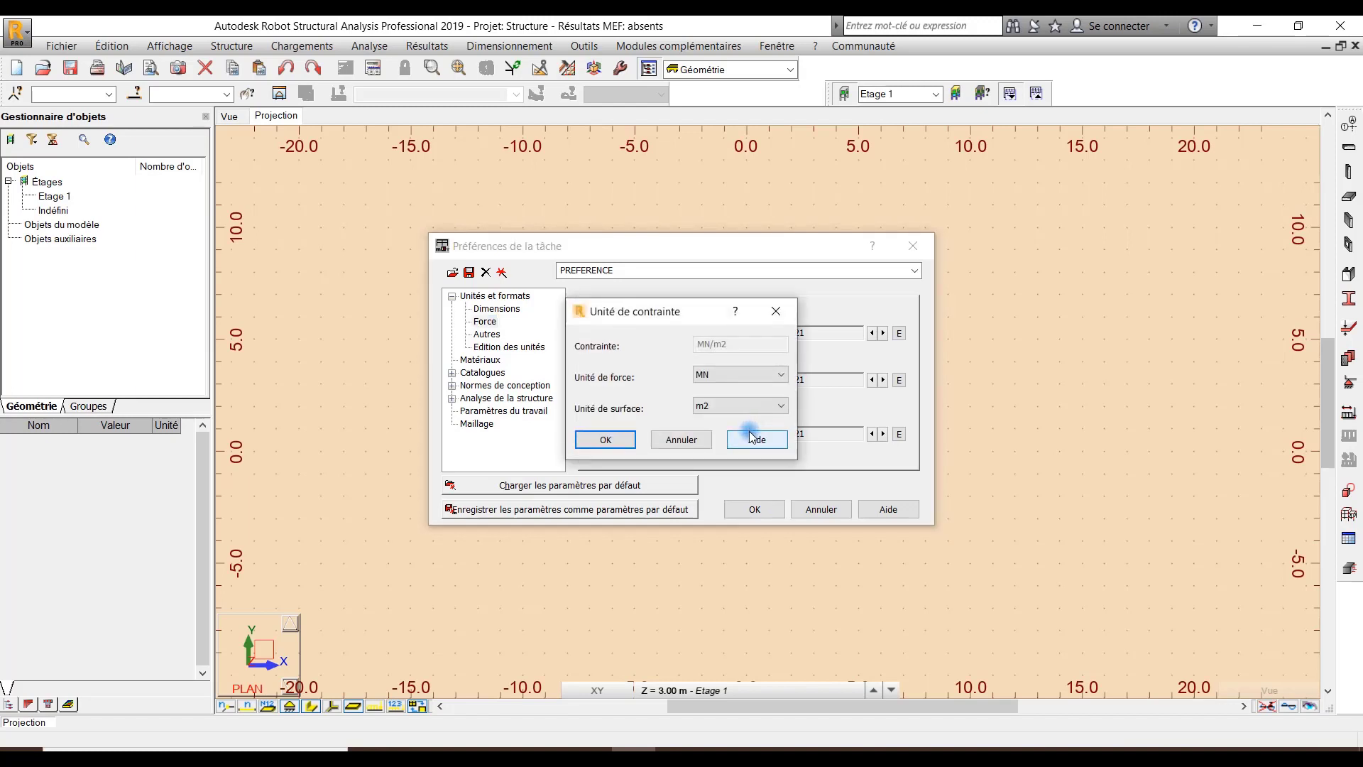
key(shift+Tab)
key(shift+Tab)
key(alt+Down)
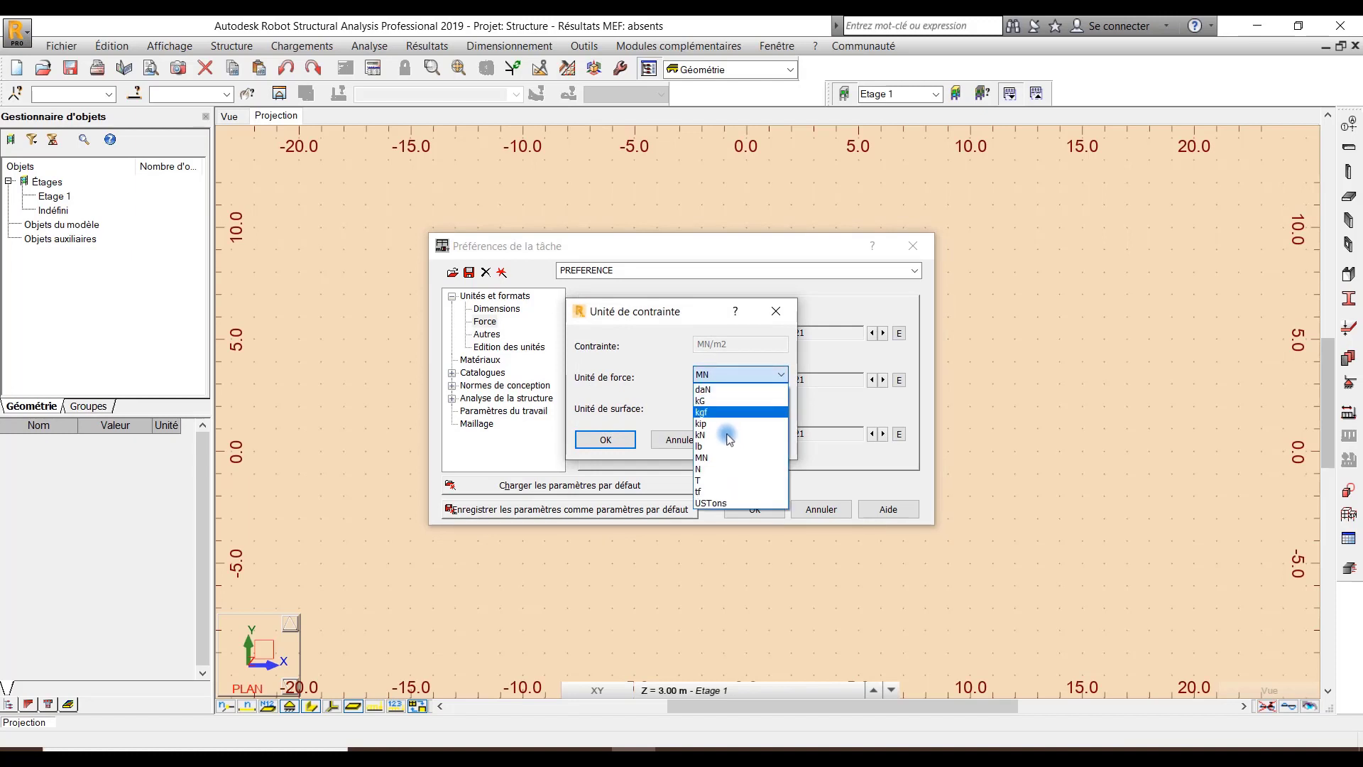
click(703, 434)
click(625, 443)
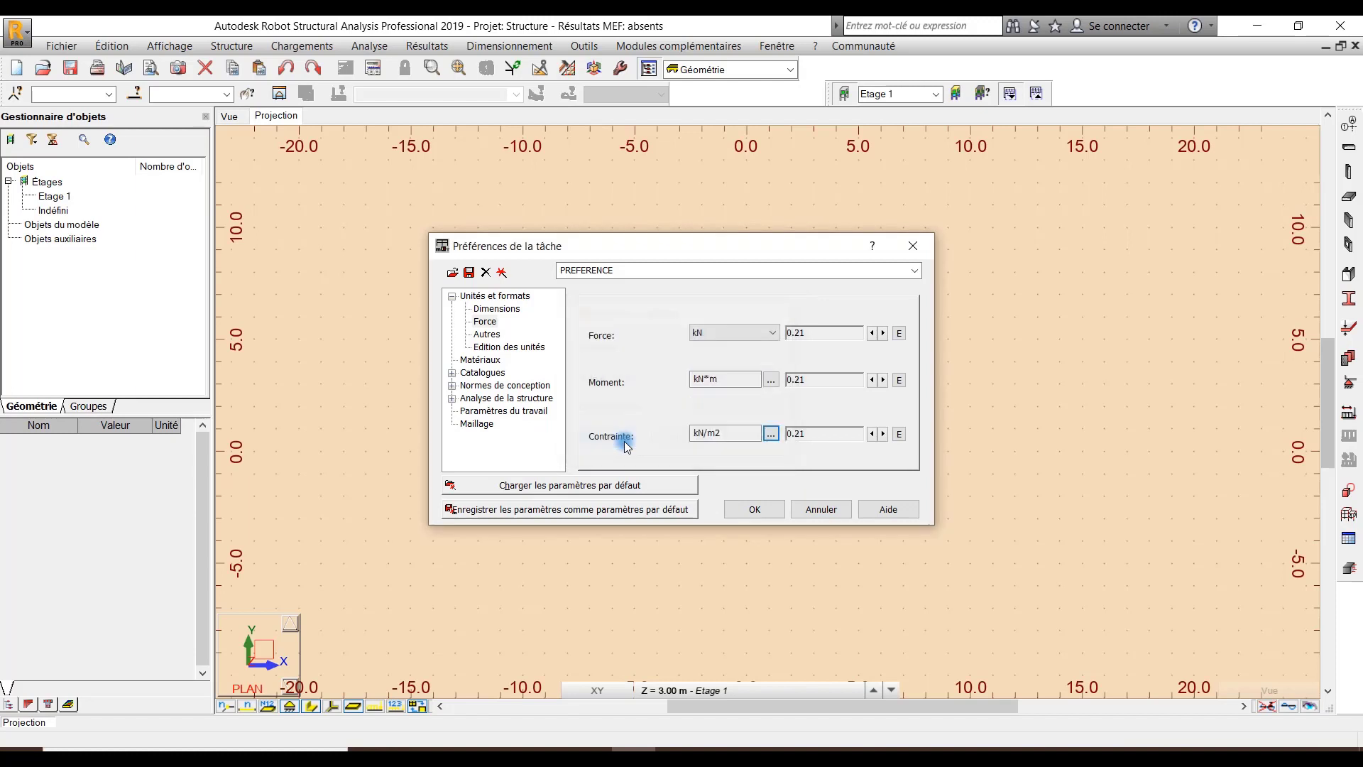
click(601, 429)
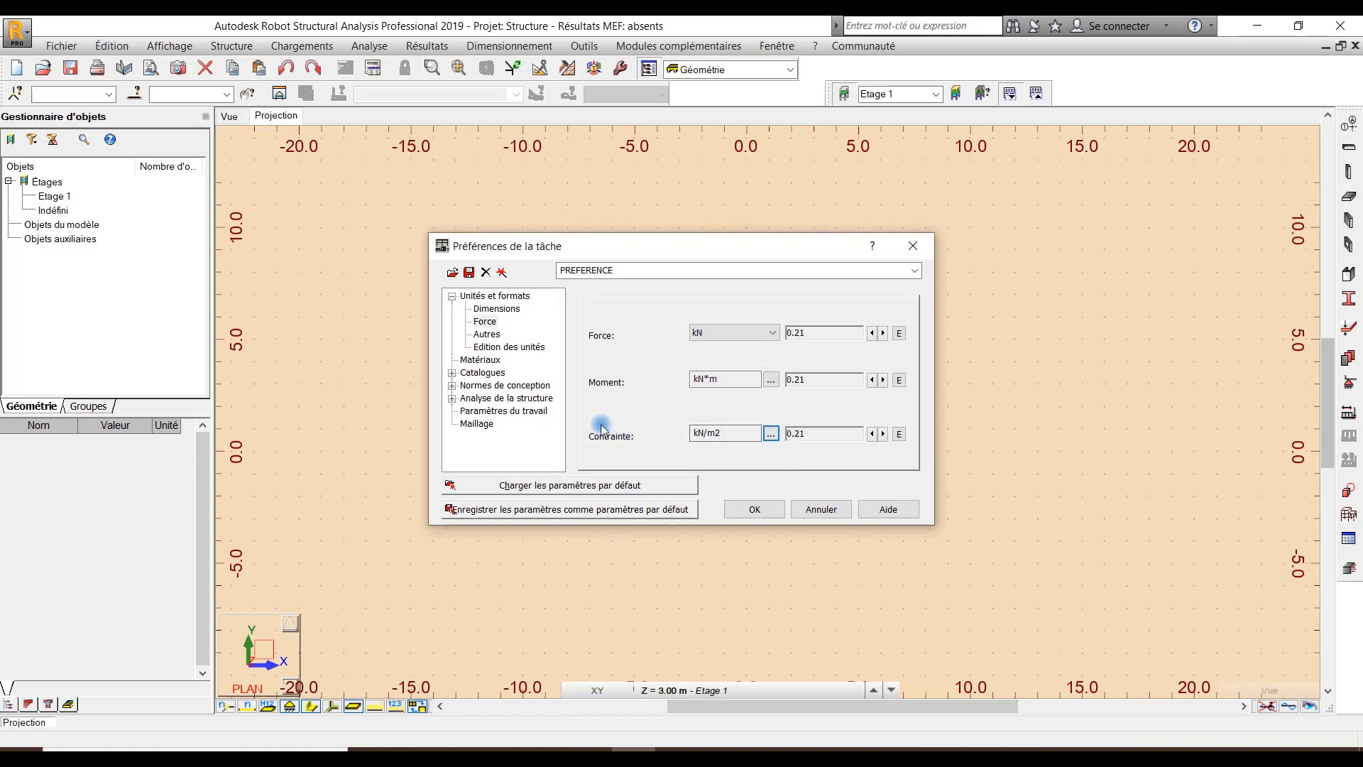
Review the unit definitions (Edition des unités) and the default French material set
click(497, 348)
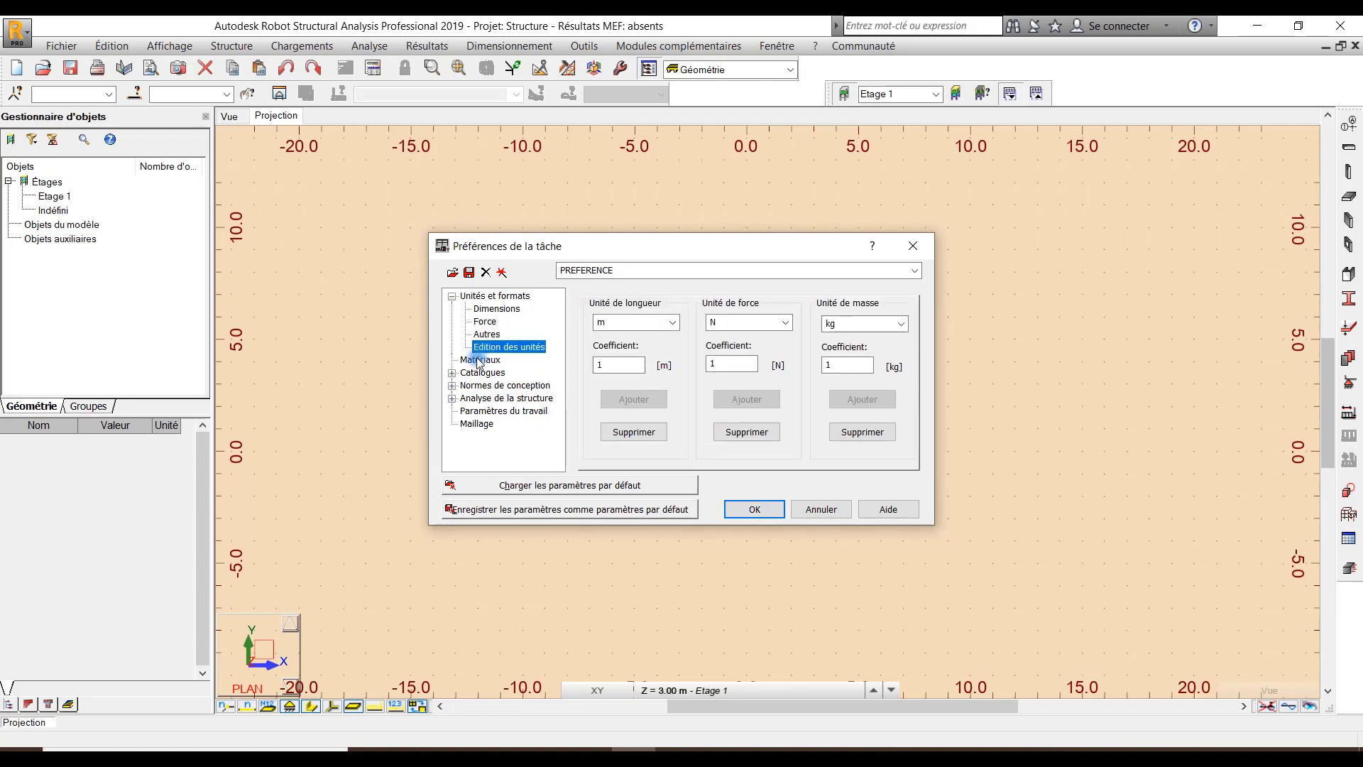
click(479, 360)
click(808, 337)
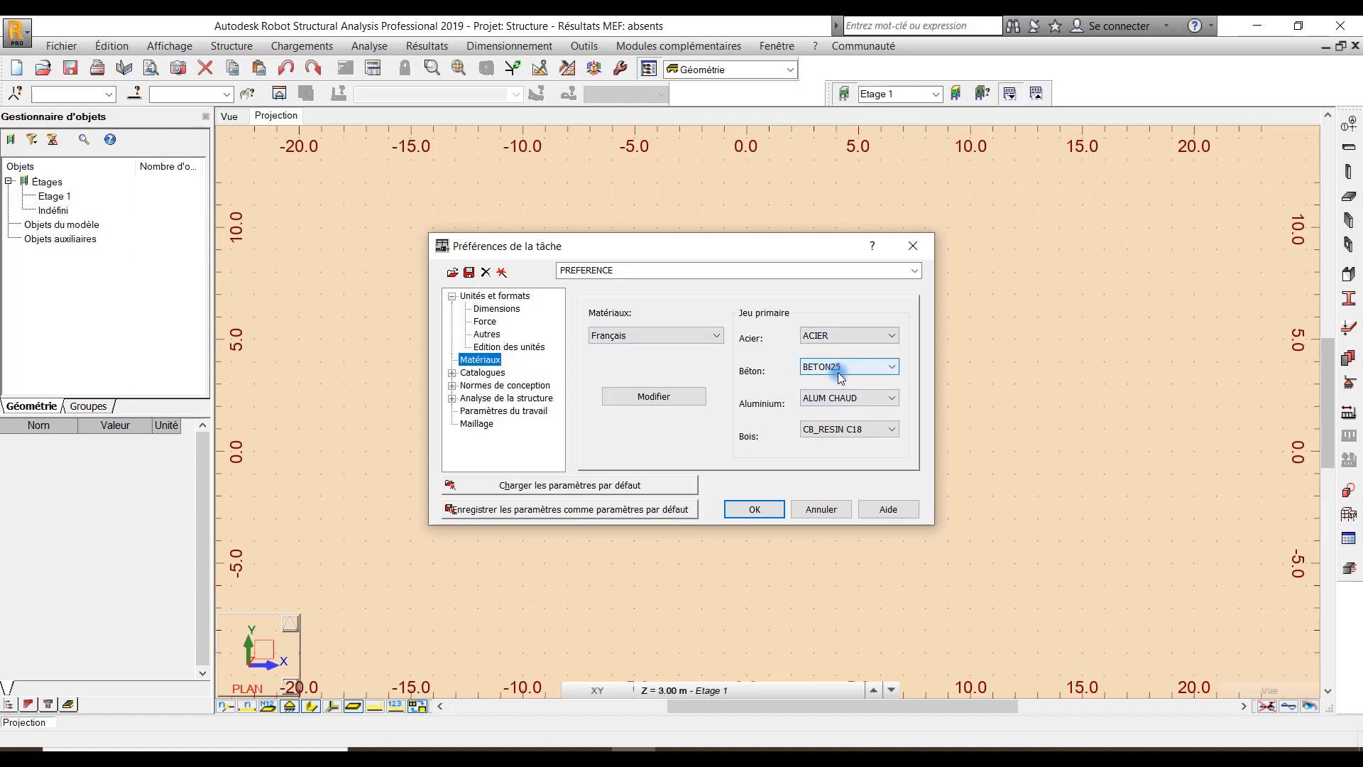
Examine the default catalogues for steel and timber profiles, moving loads and code loads
click(488, 376)
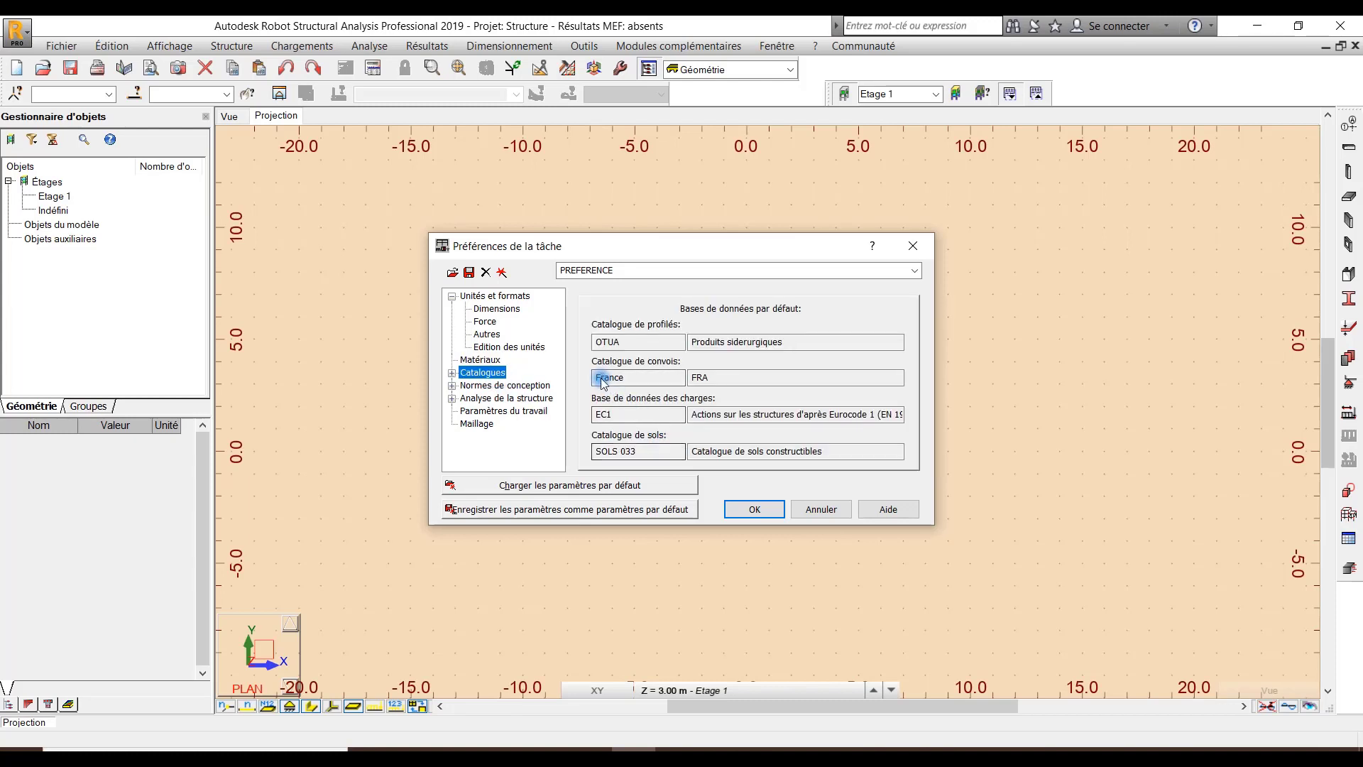
double_click(484, 367)
click(485, 360)
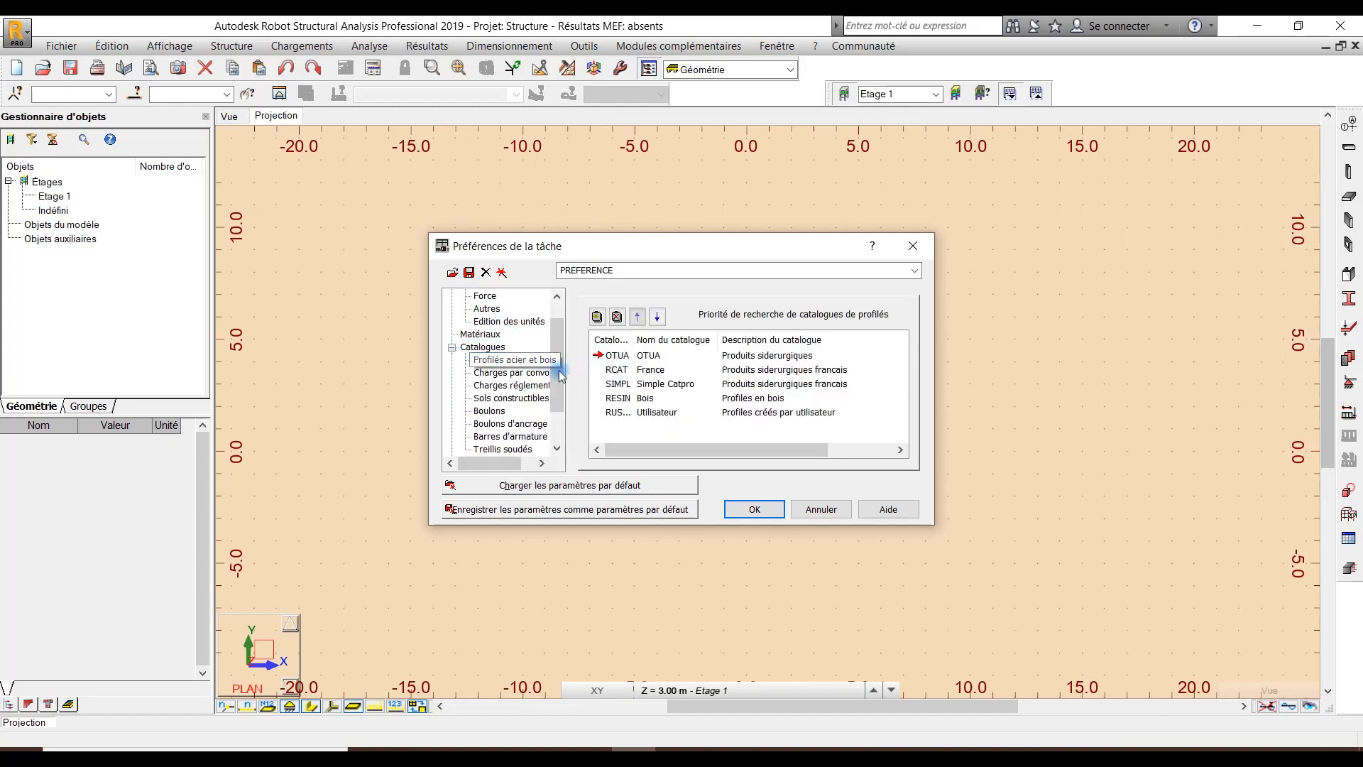
click(521, 374)
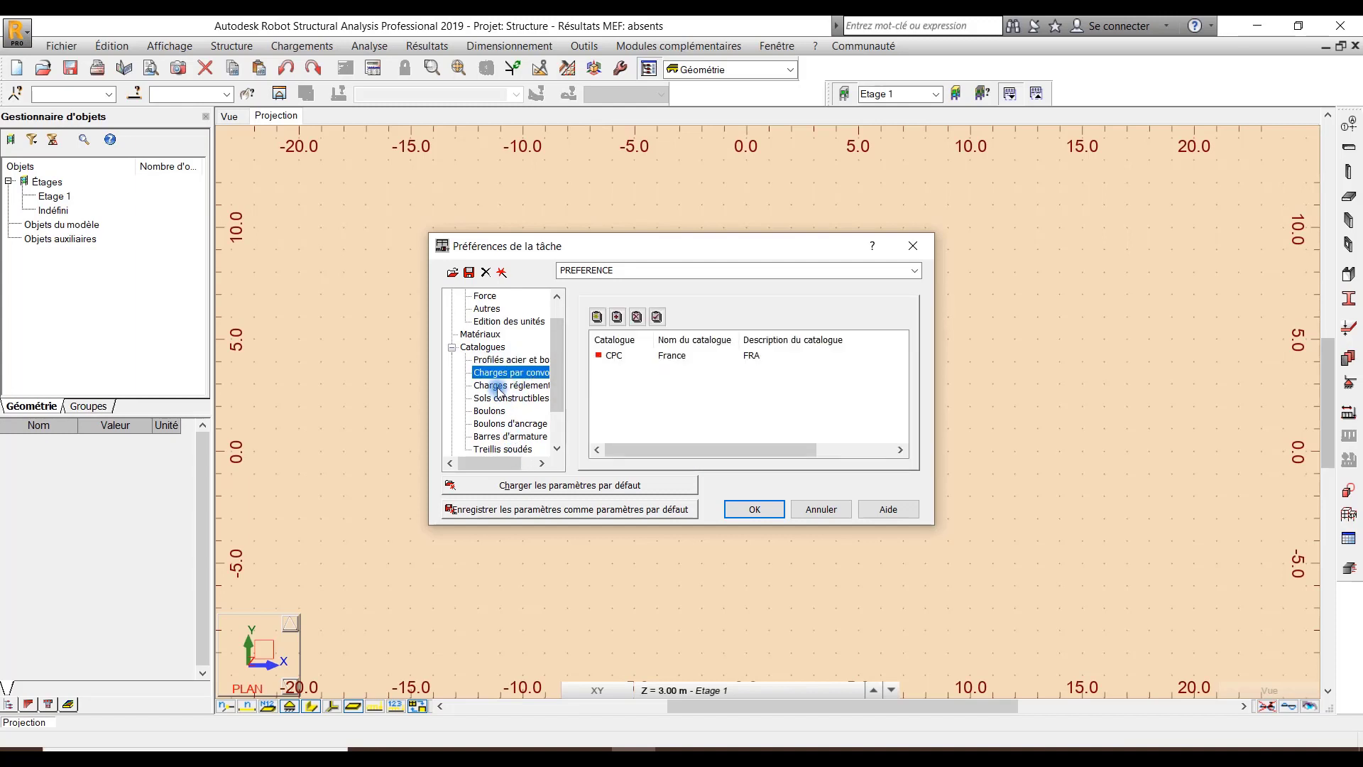
scroll(497, 391, right, 1)
scroll(497, 391, left, 1)
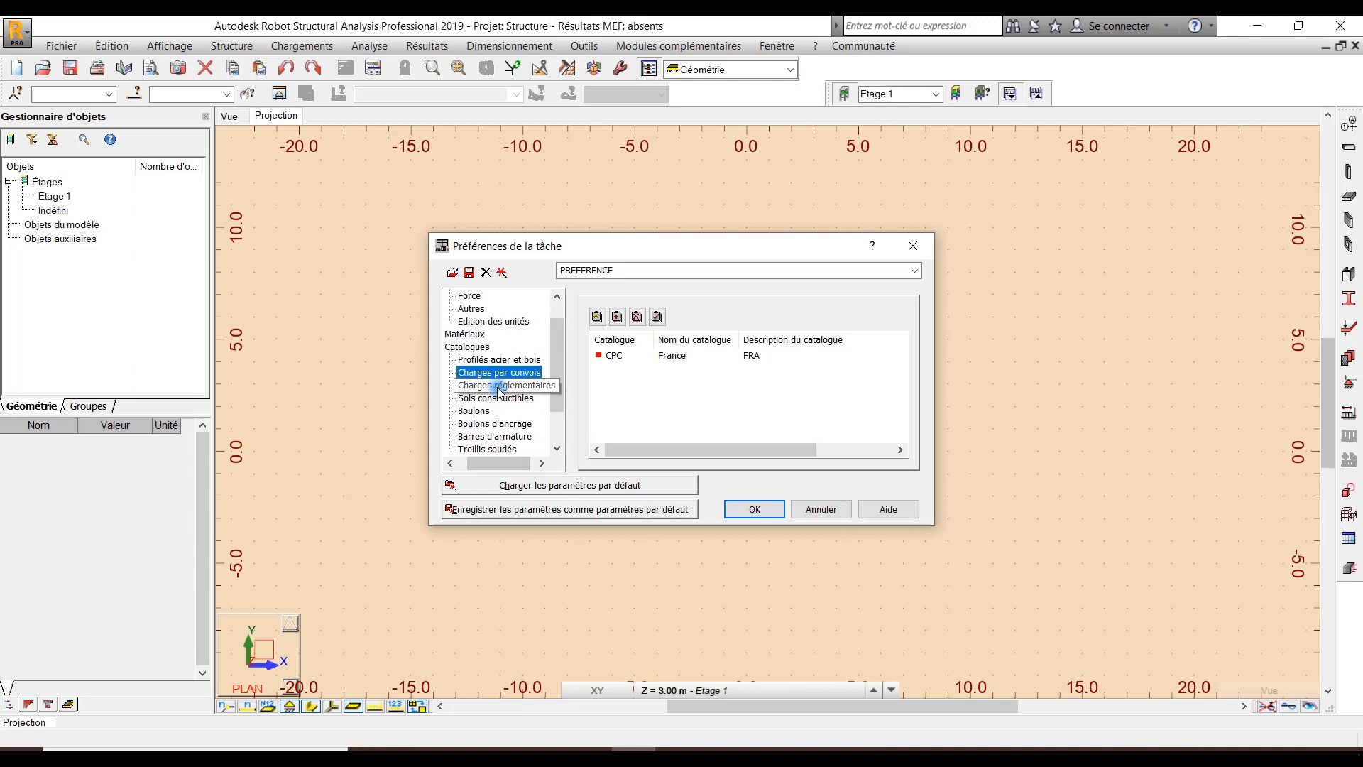
click(499, 387)
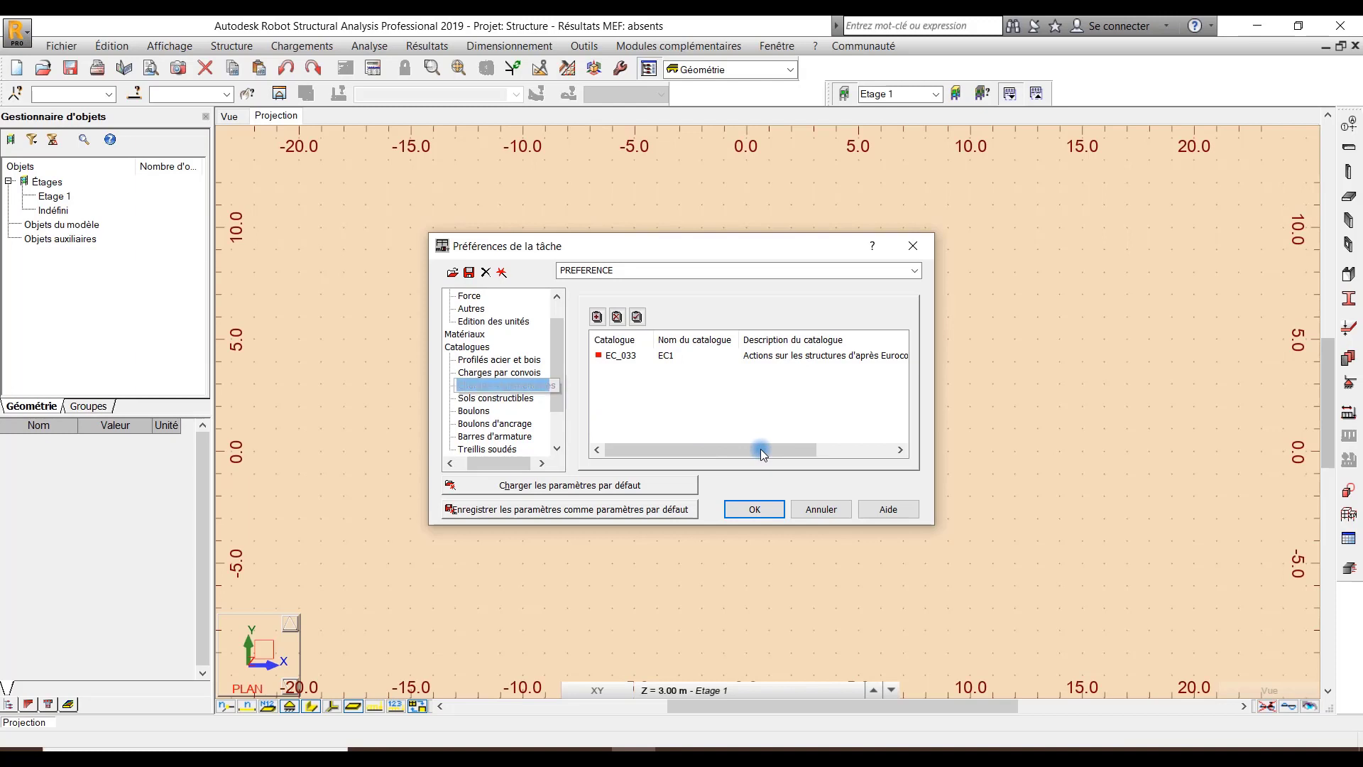
click(832, 446)
scroll(755, 383, right, 3)
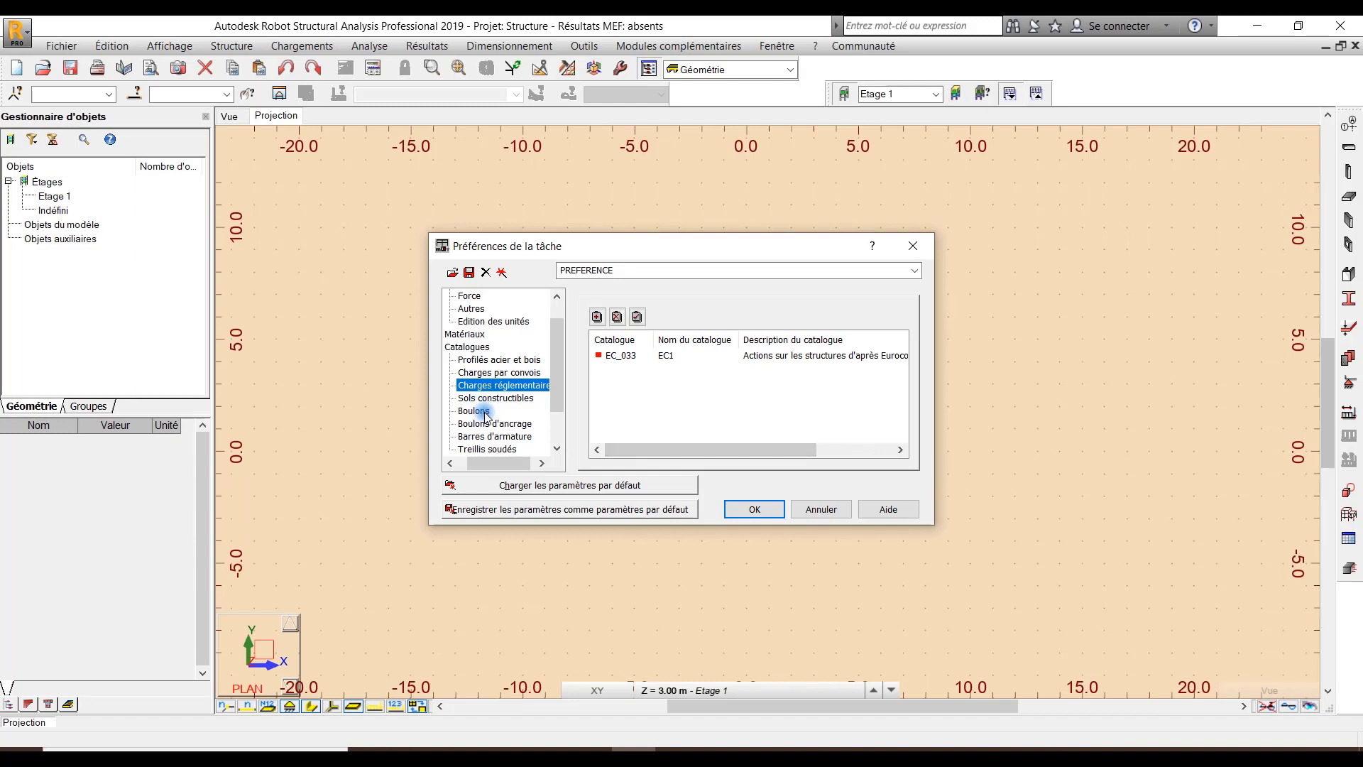
Examine the catalogues for soils, bolts, anchor bolts, reinforcing bars and welded mesh
key(Down)
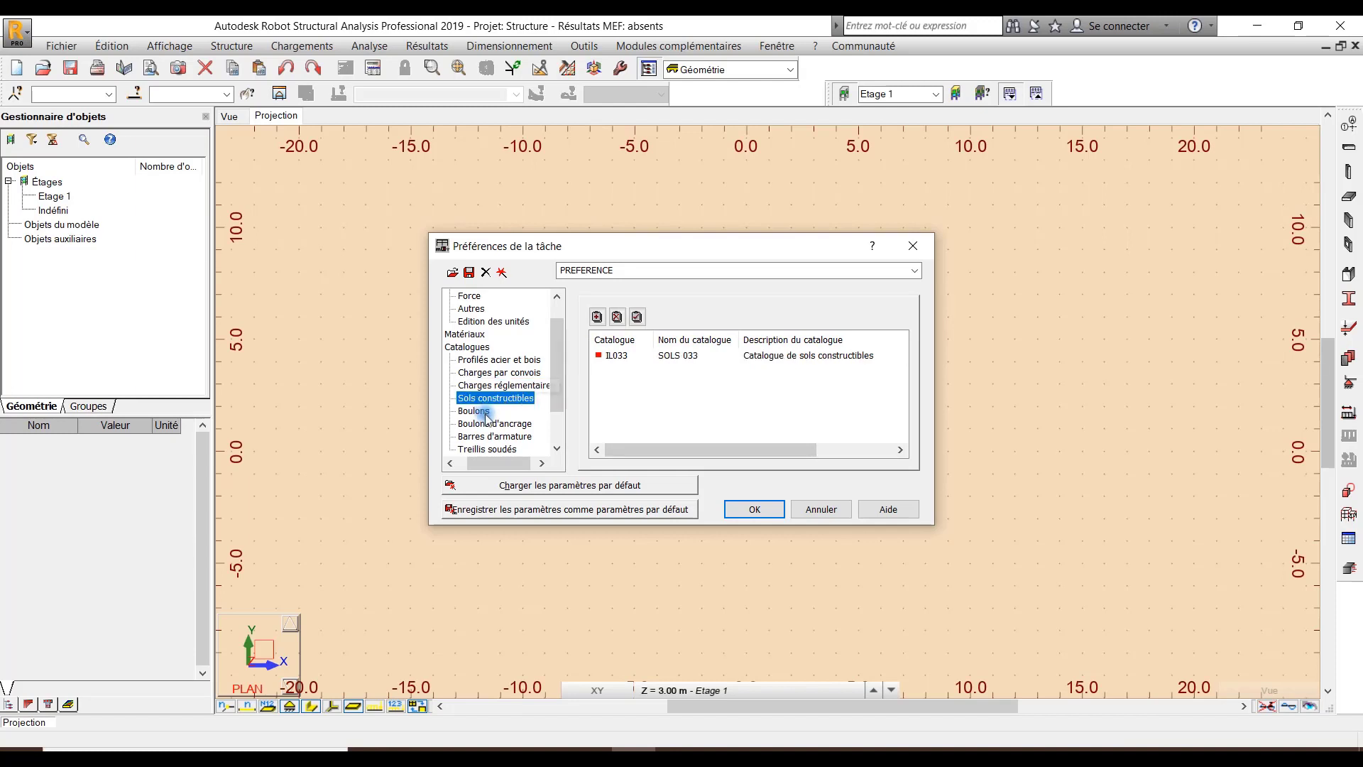
key(Down)
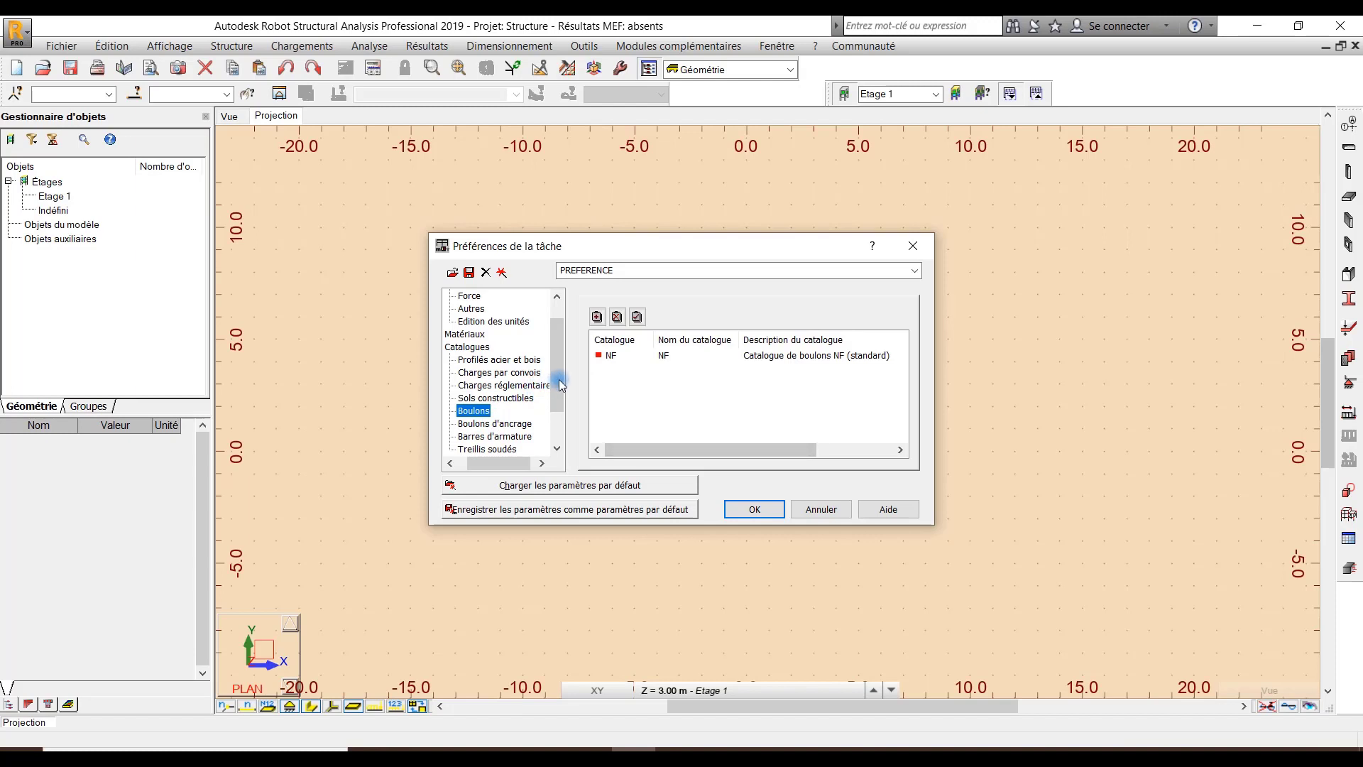
key(Down)
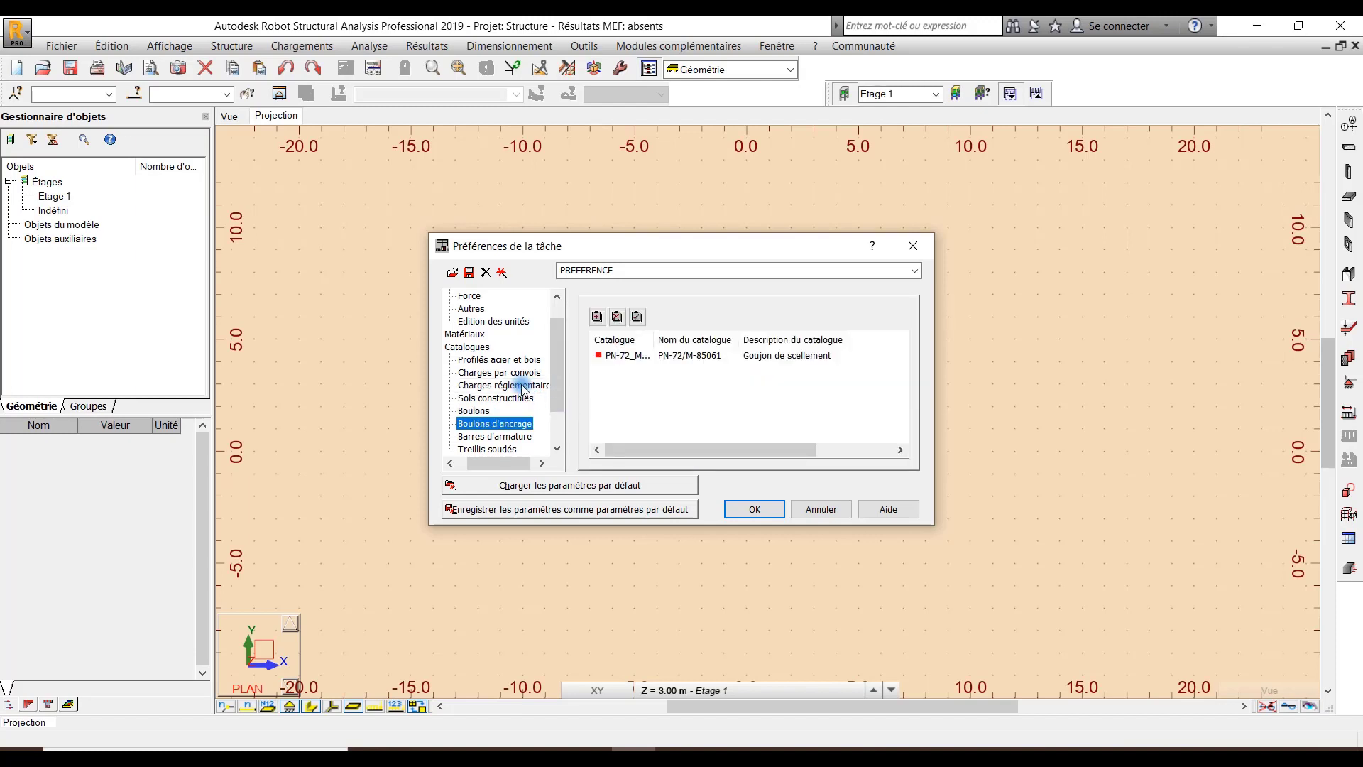
scroll(522, 387, down, 2)
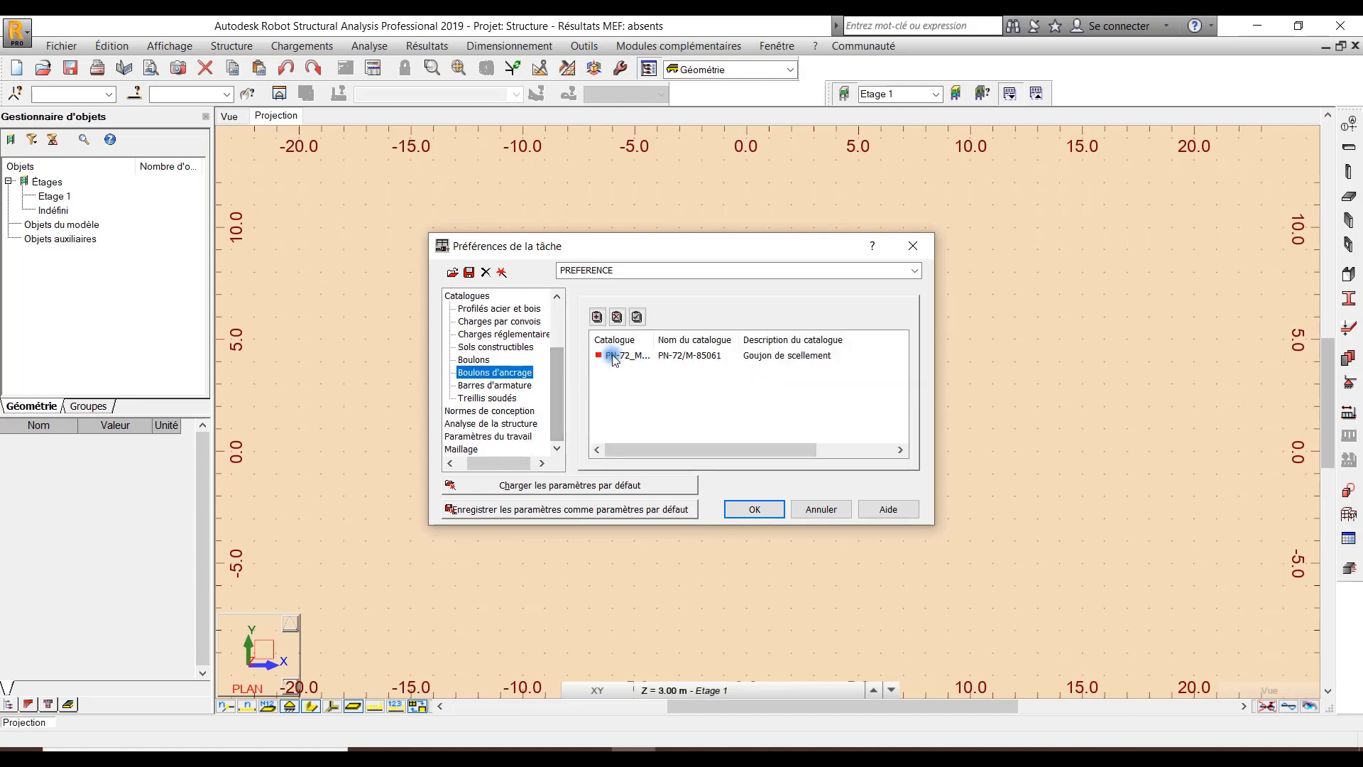
key(Down)
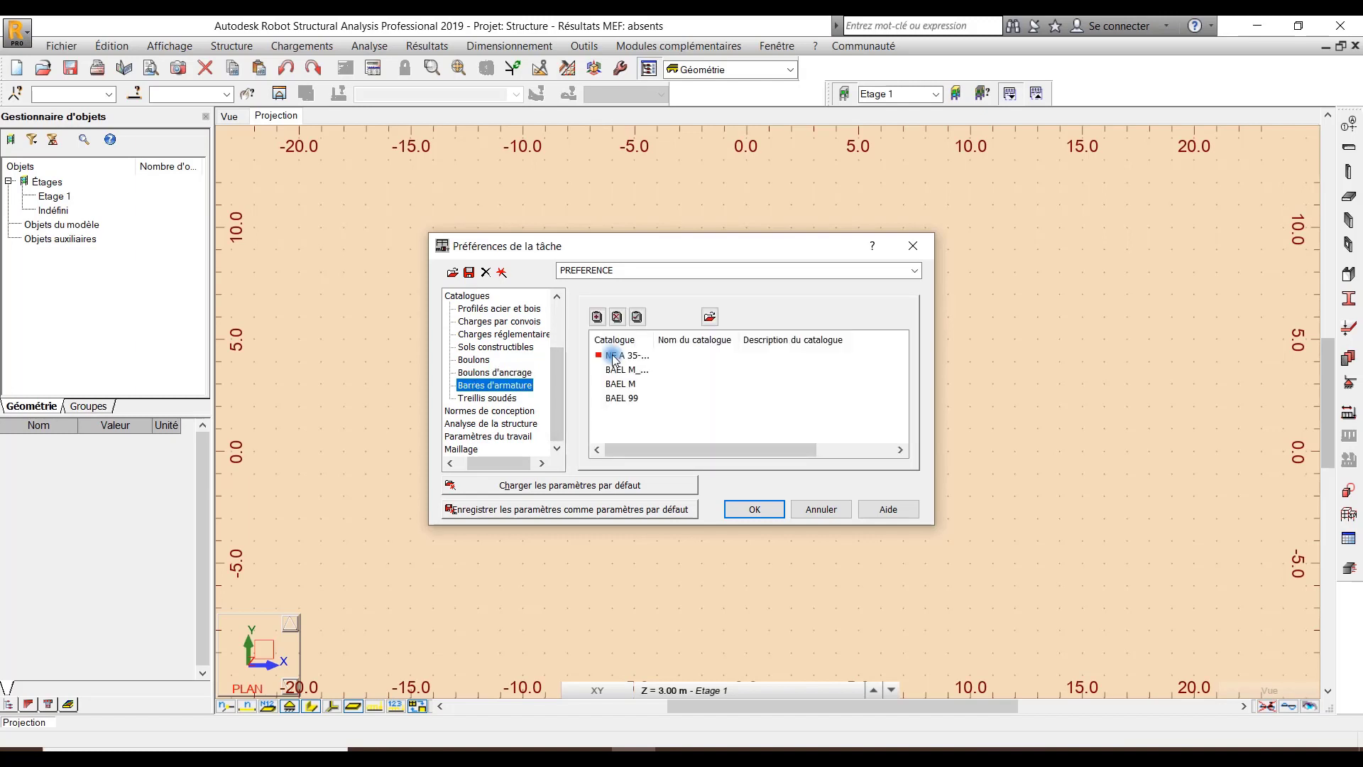
click(613, 355)
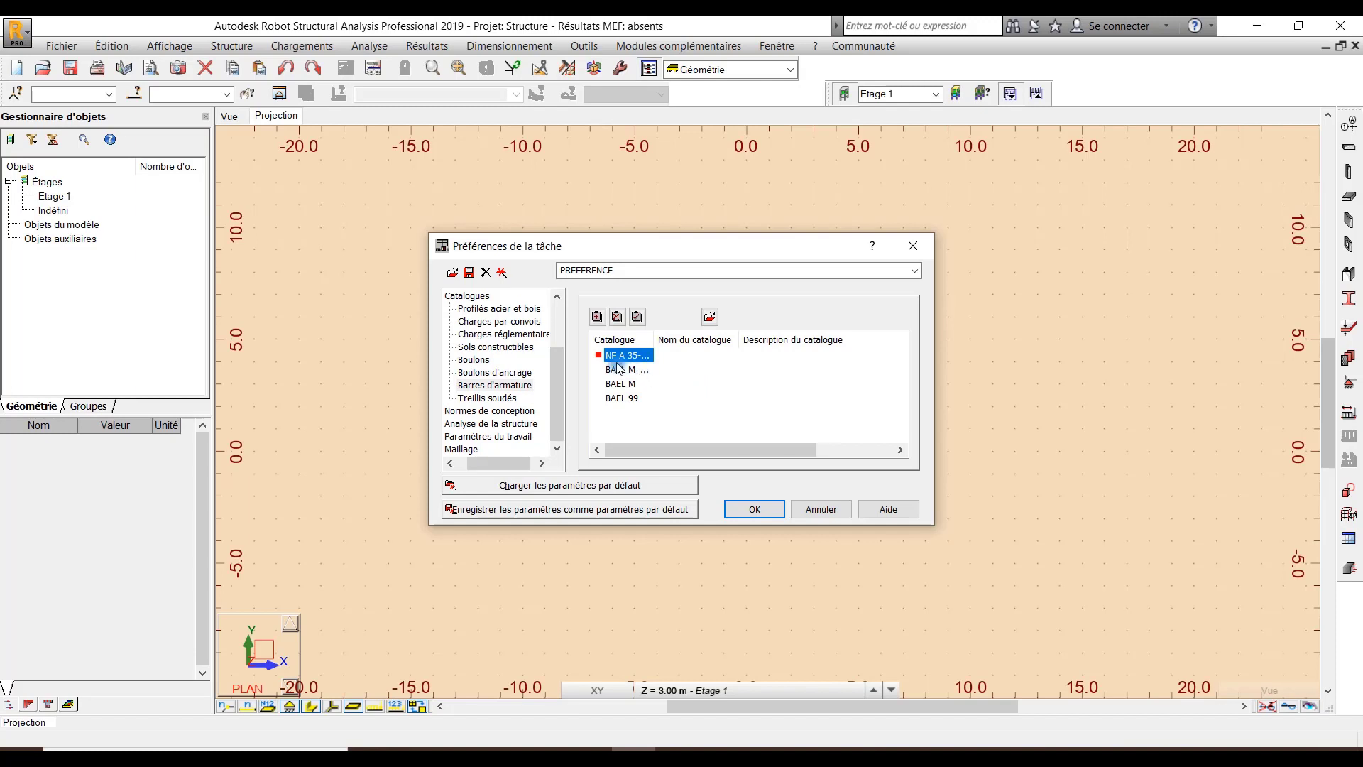
click(479, 400)
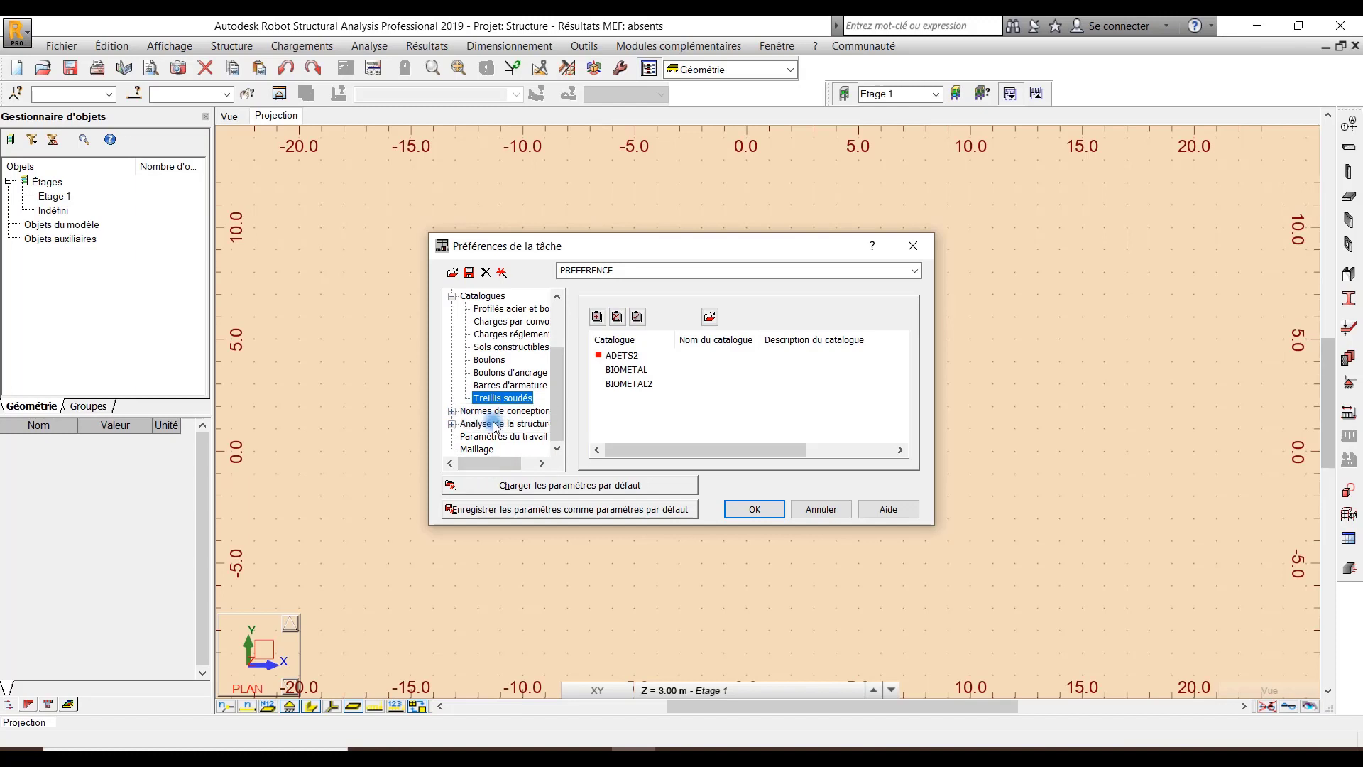
In the design standards' load settings, set the combination code (Pondérations) to NF EN 1990/NA Décembre 2011 H<1000m
click(452, 411)
click(492, 424)
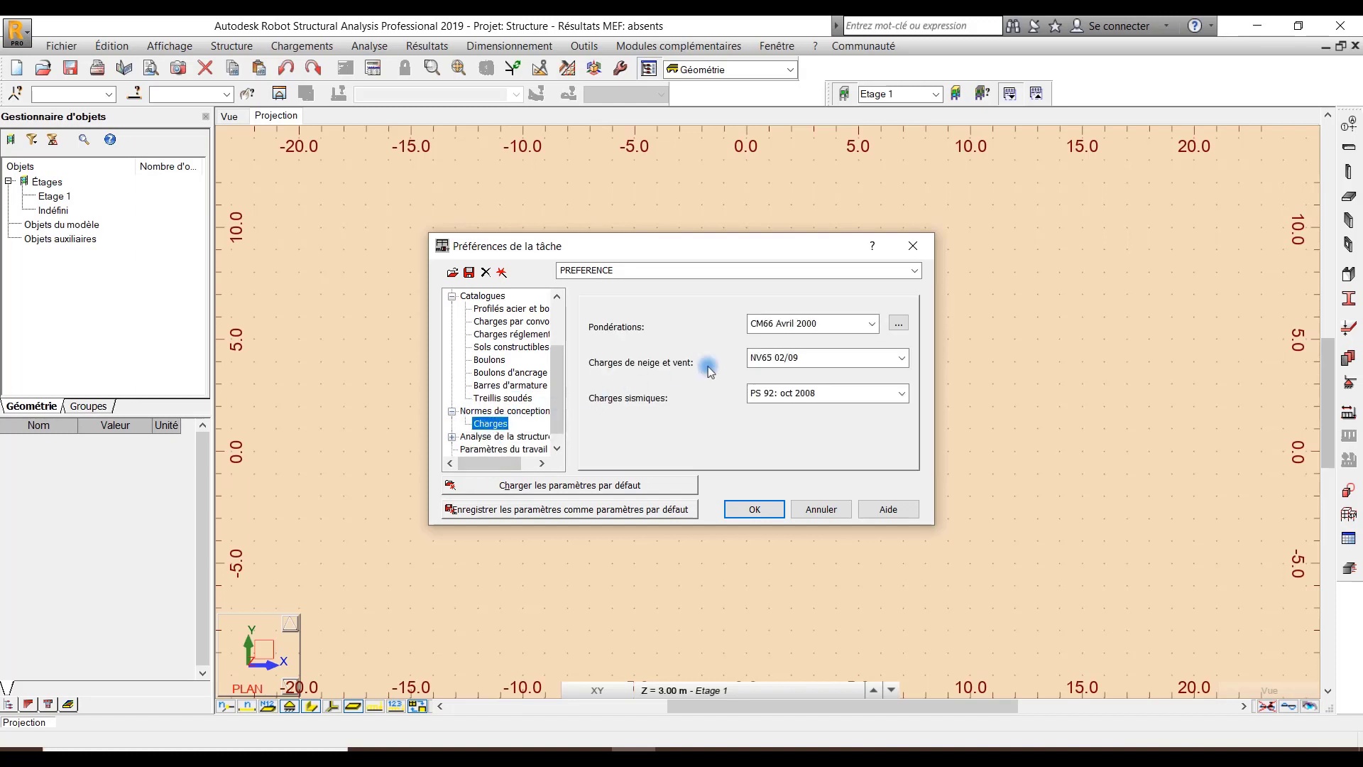
click(873, 325)
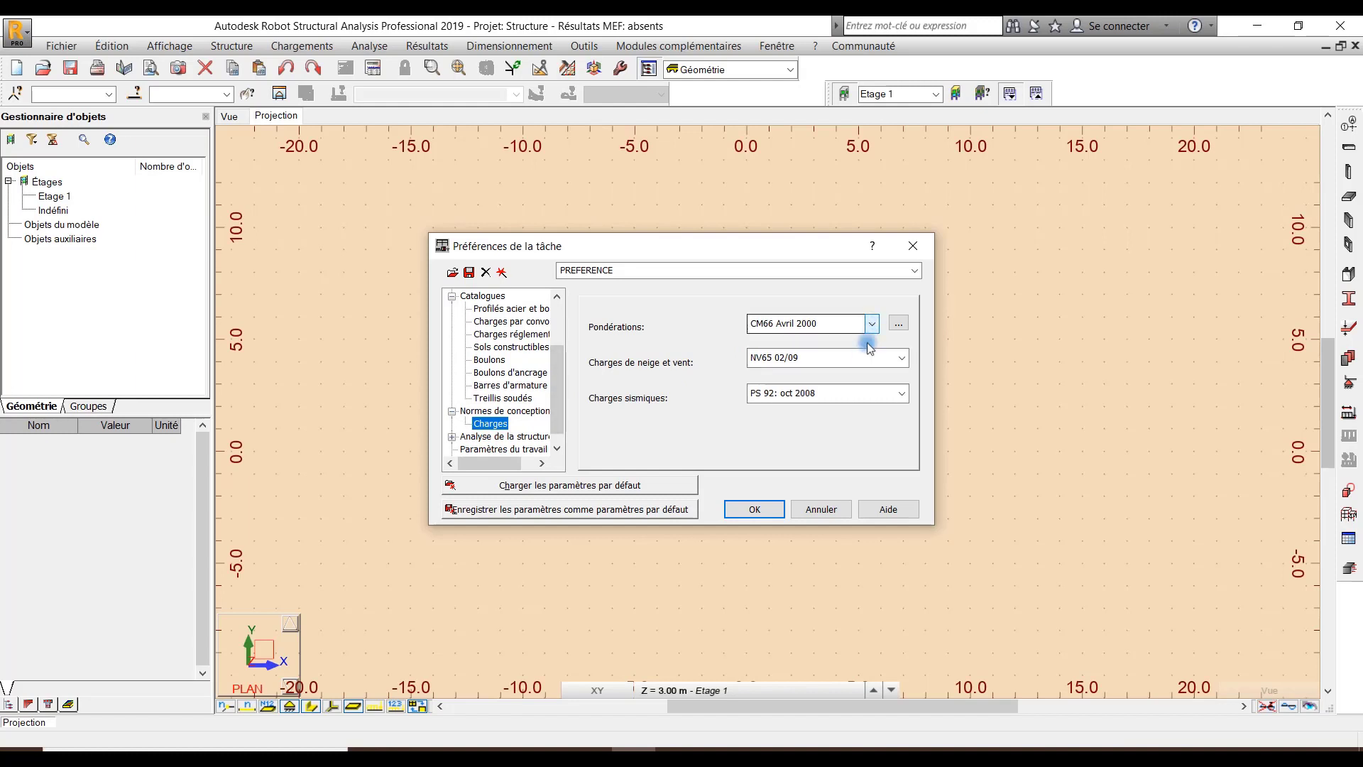
key(Down)
key(Down)
key(Down)
key(Down)
key(Down)
key(Down)
key(Down)
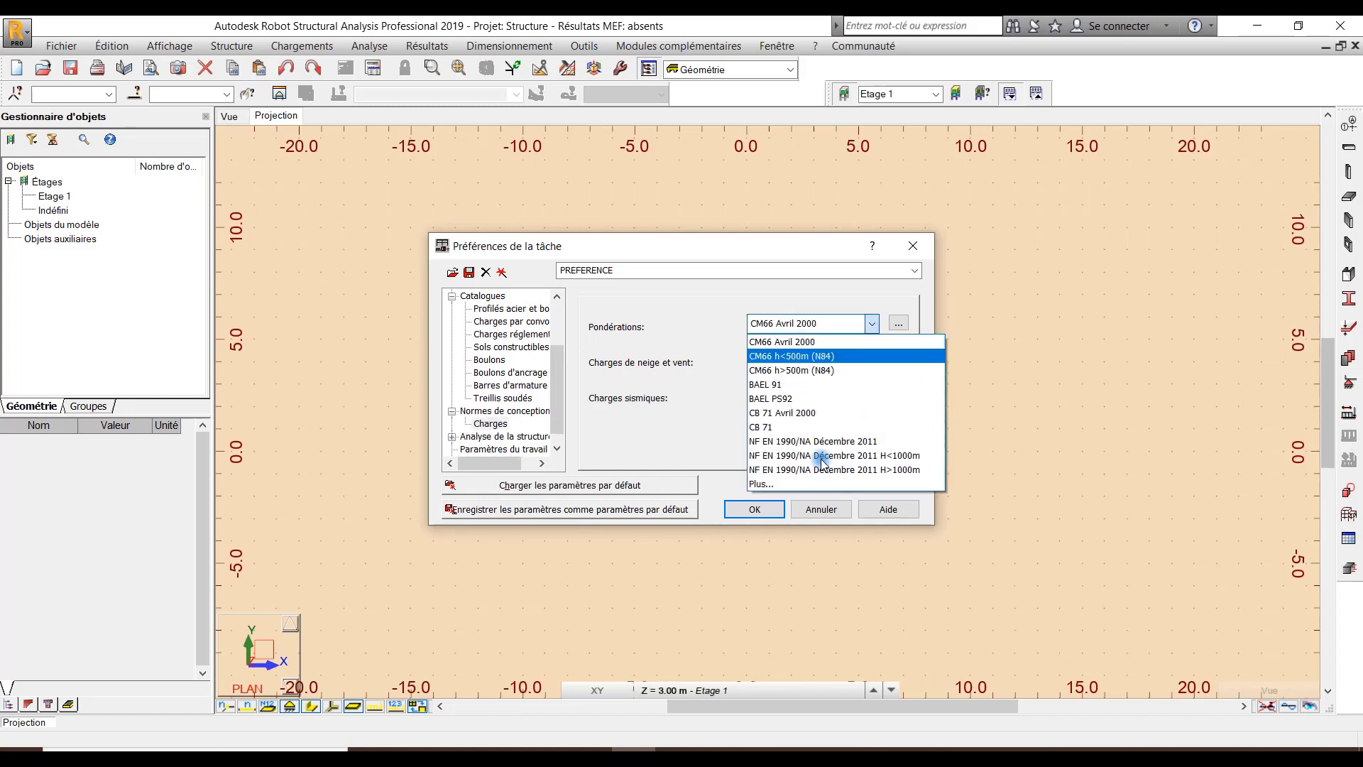
key(Down)
key(Down)
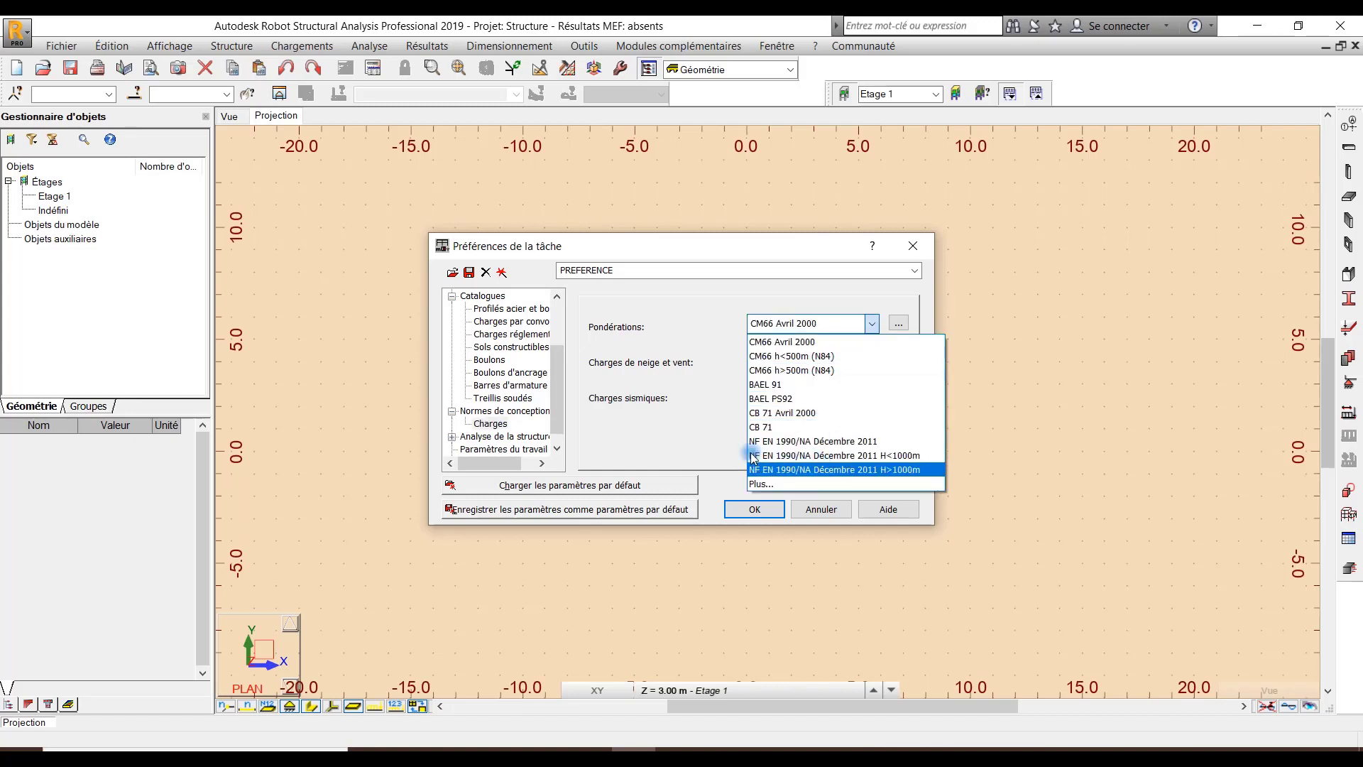
key(Up)
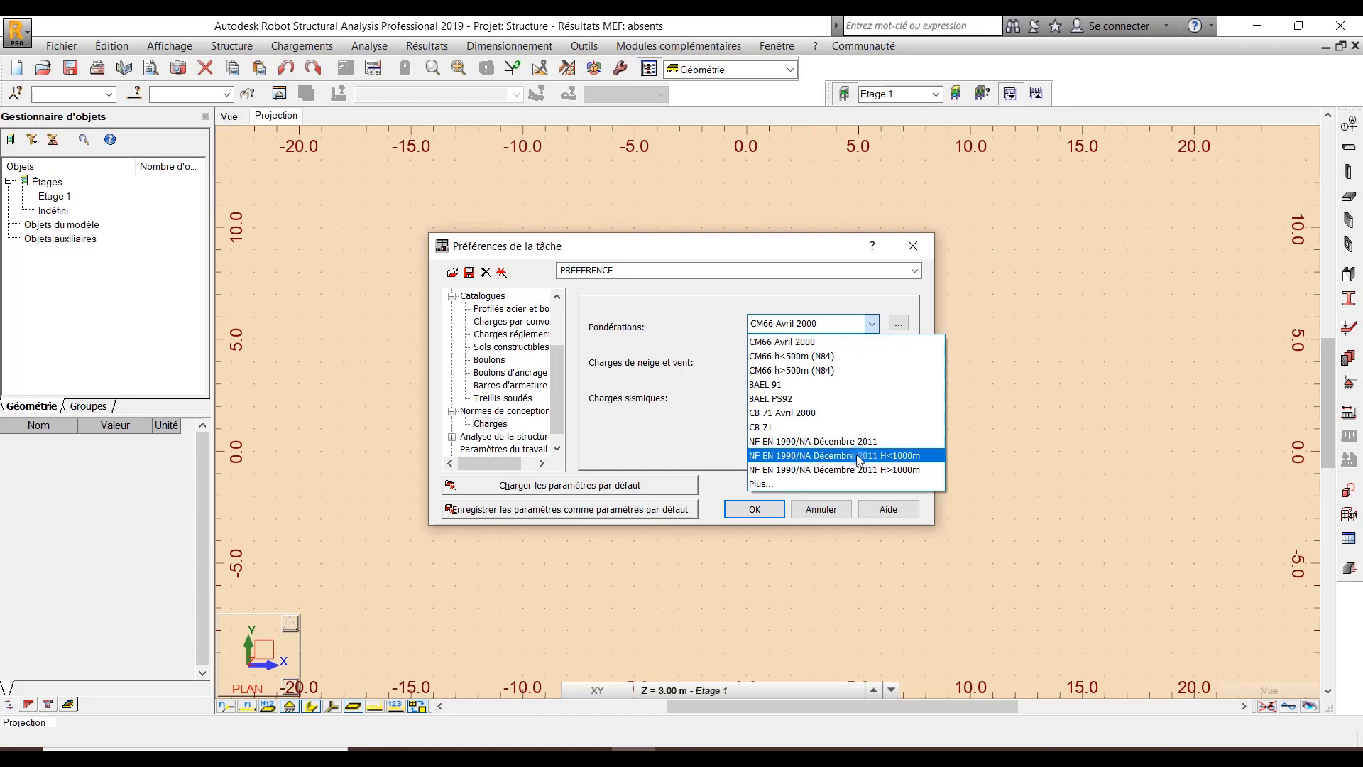
key(Return)
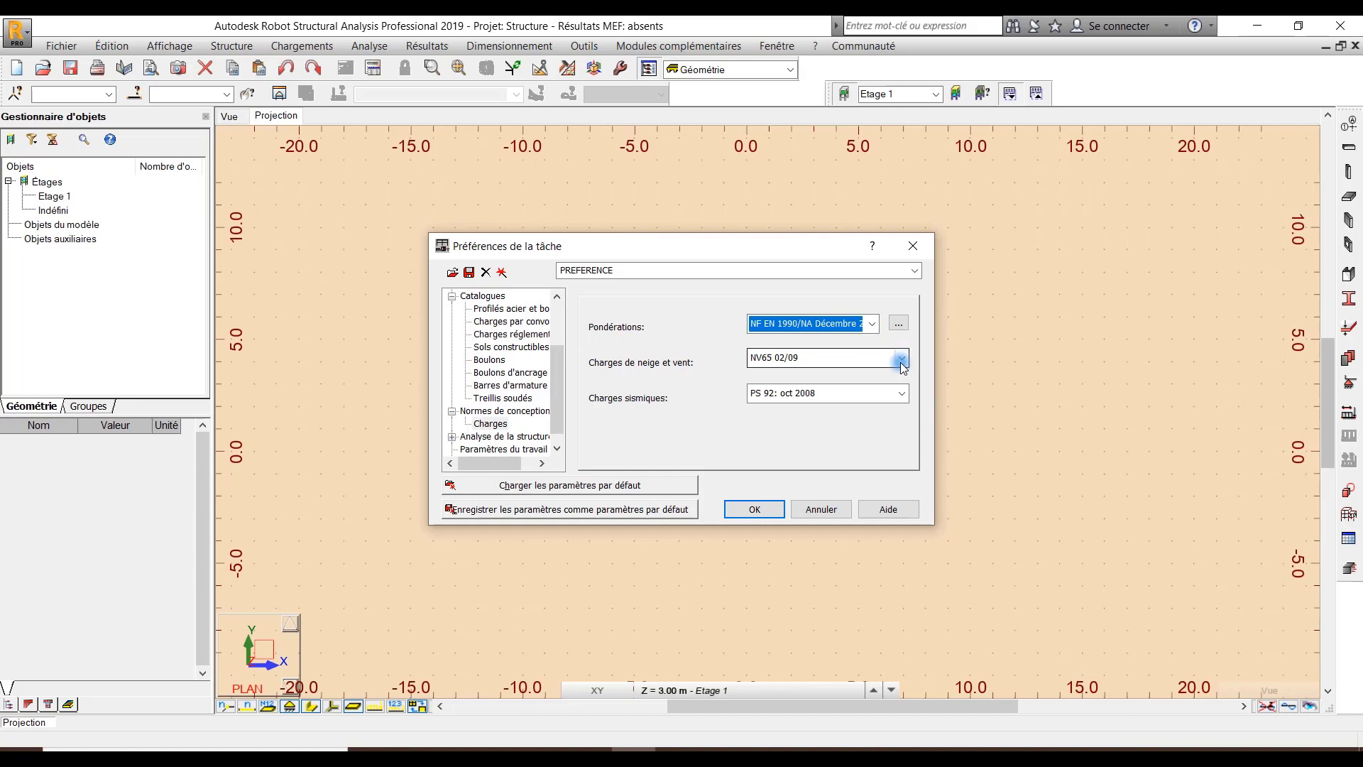
Set the snow and wind load code to NF-EN 1991-1-3/4/NA:2007/2008 and accept the automatic adjustment of the dependent code
click(902, 361)
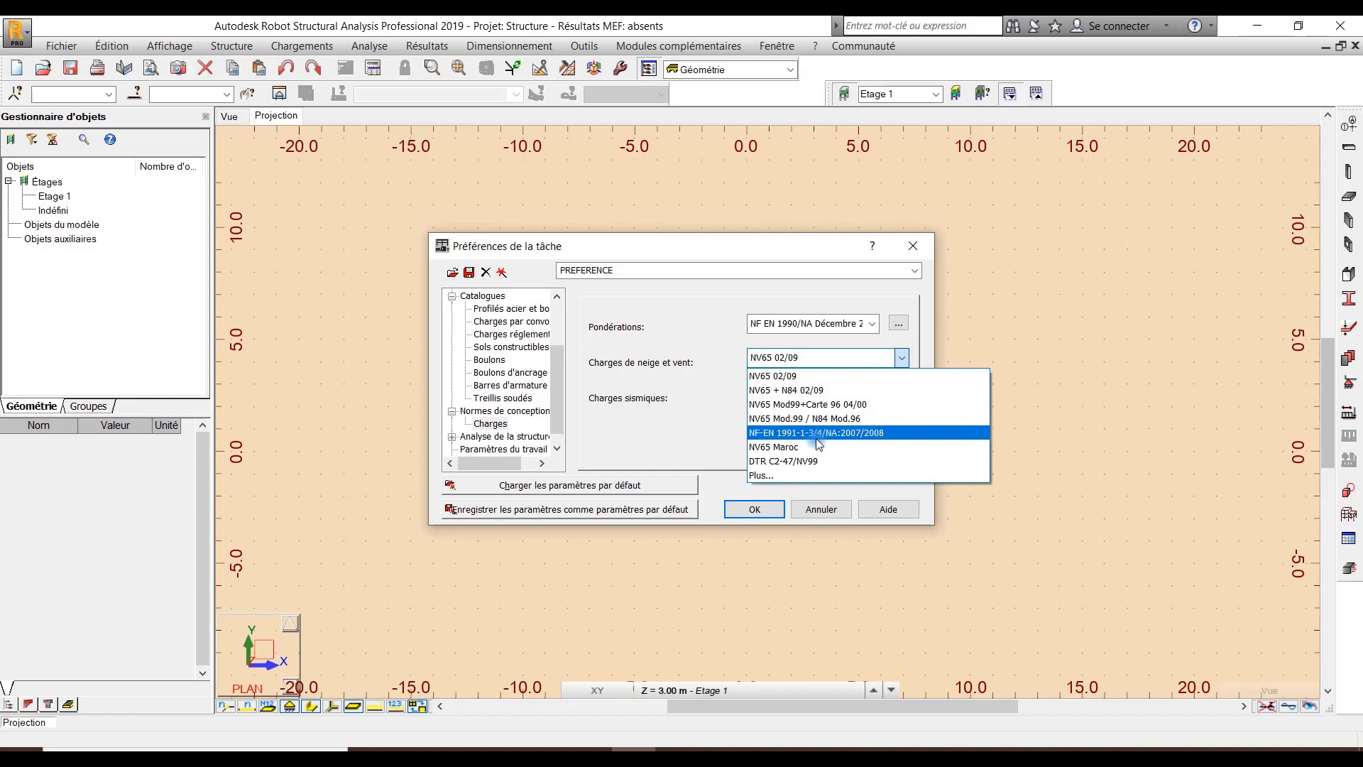
click(818, 438)
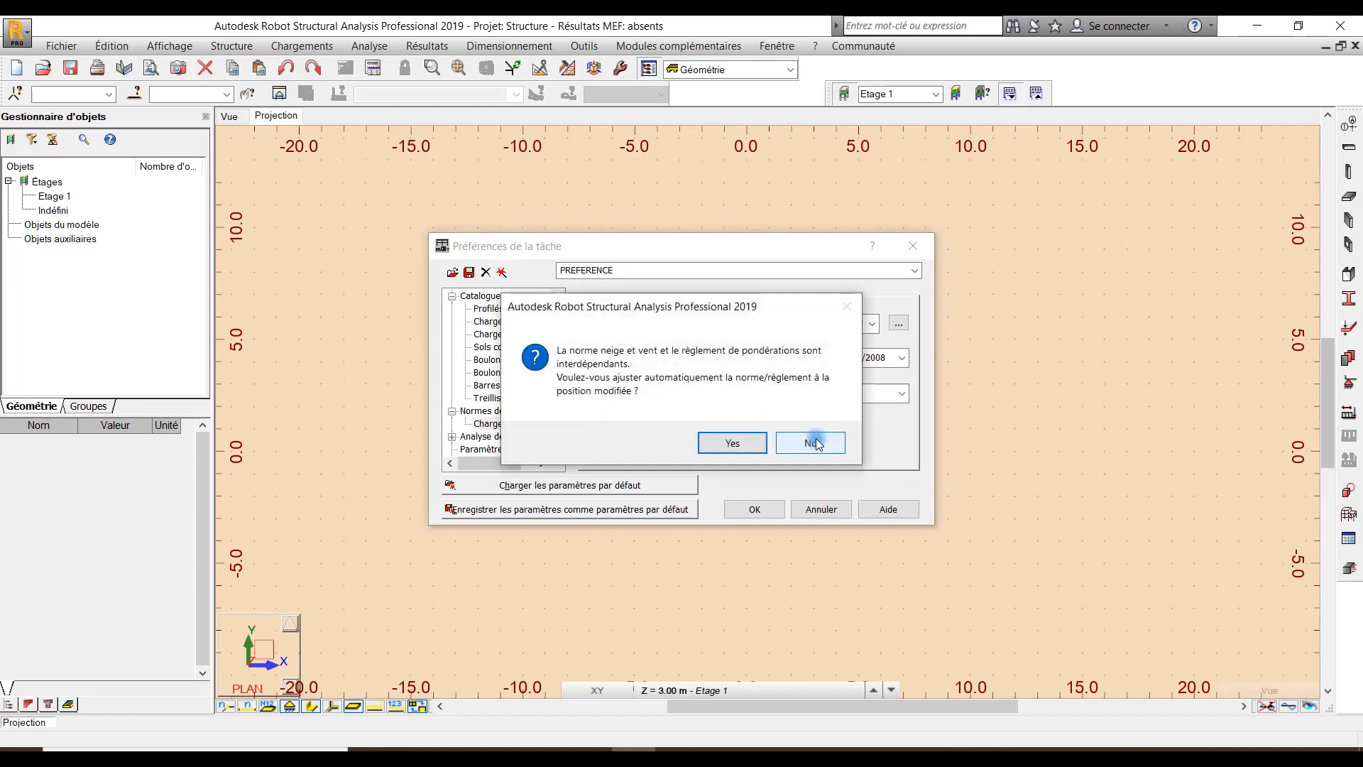
click(748, 441)
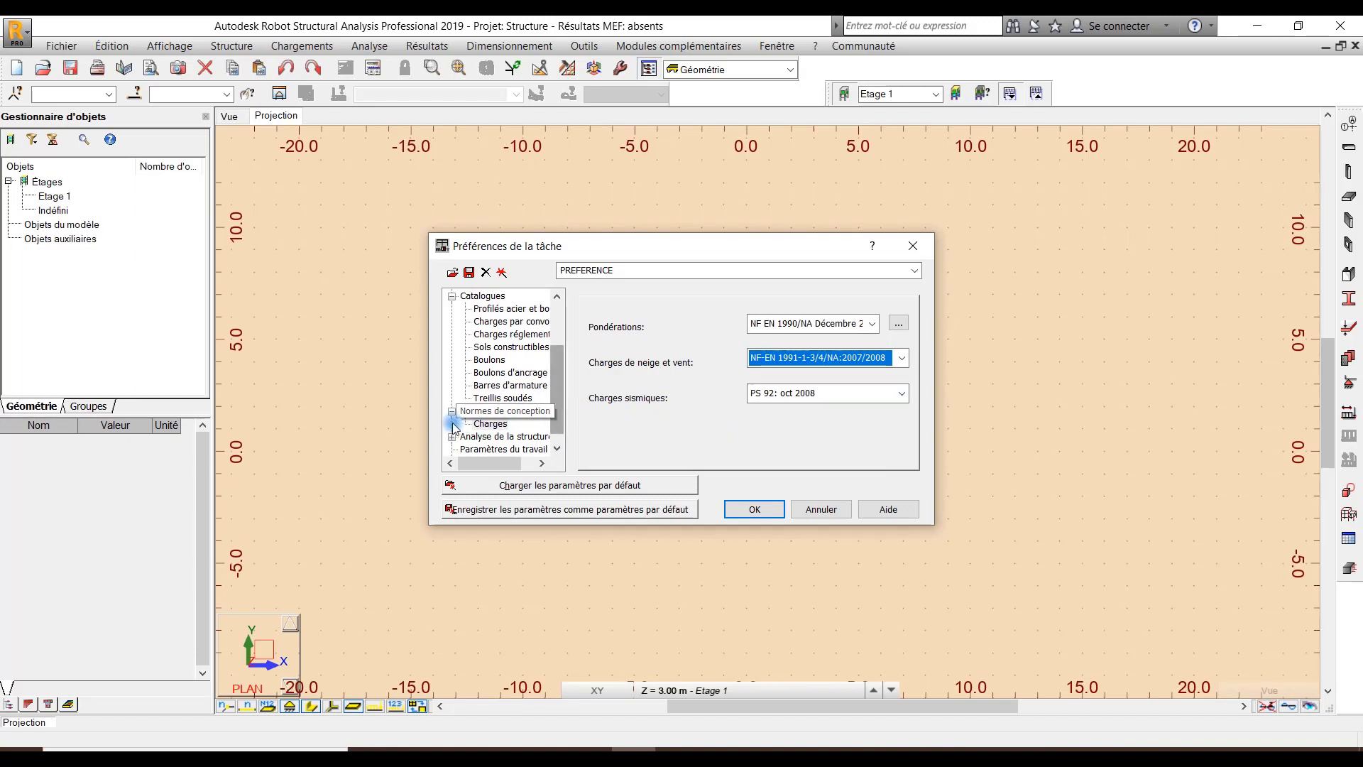
Examine the modal, non-linear and seismic settings of the structure analysis
drag(555, 396, 554, 405)
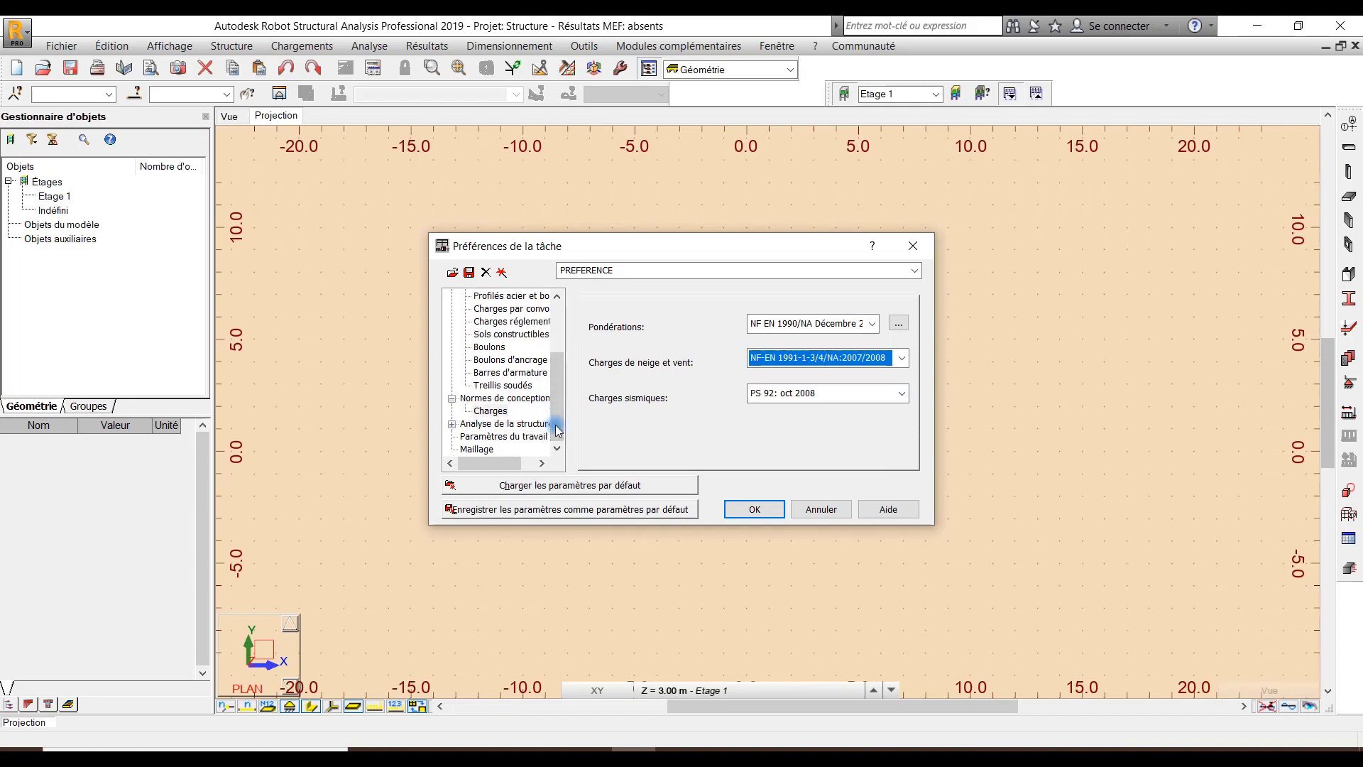
click(509, 406)
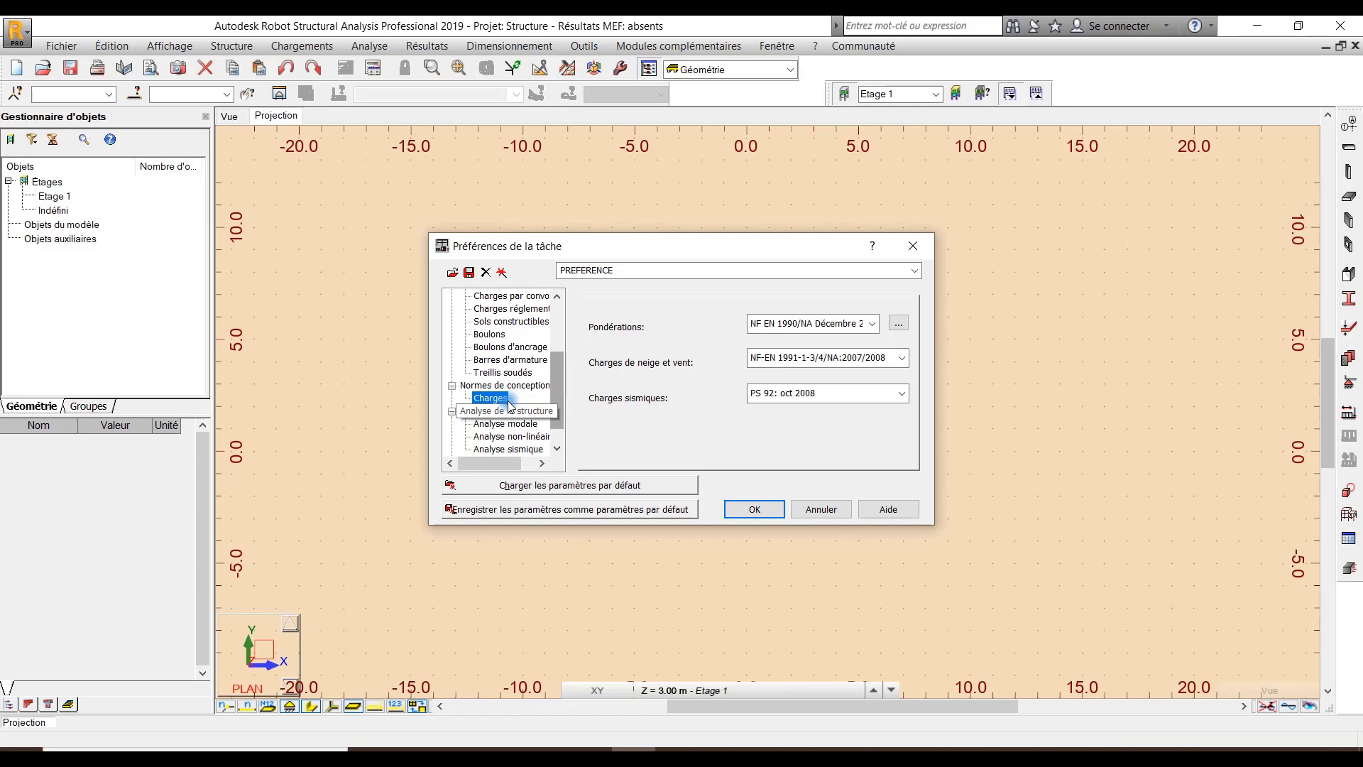
scroll(509, 406, down, 1)
click(506, 398)
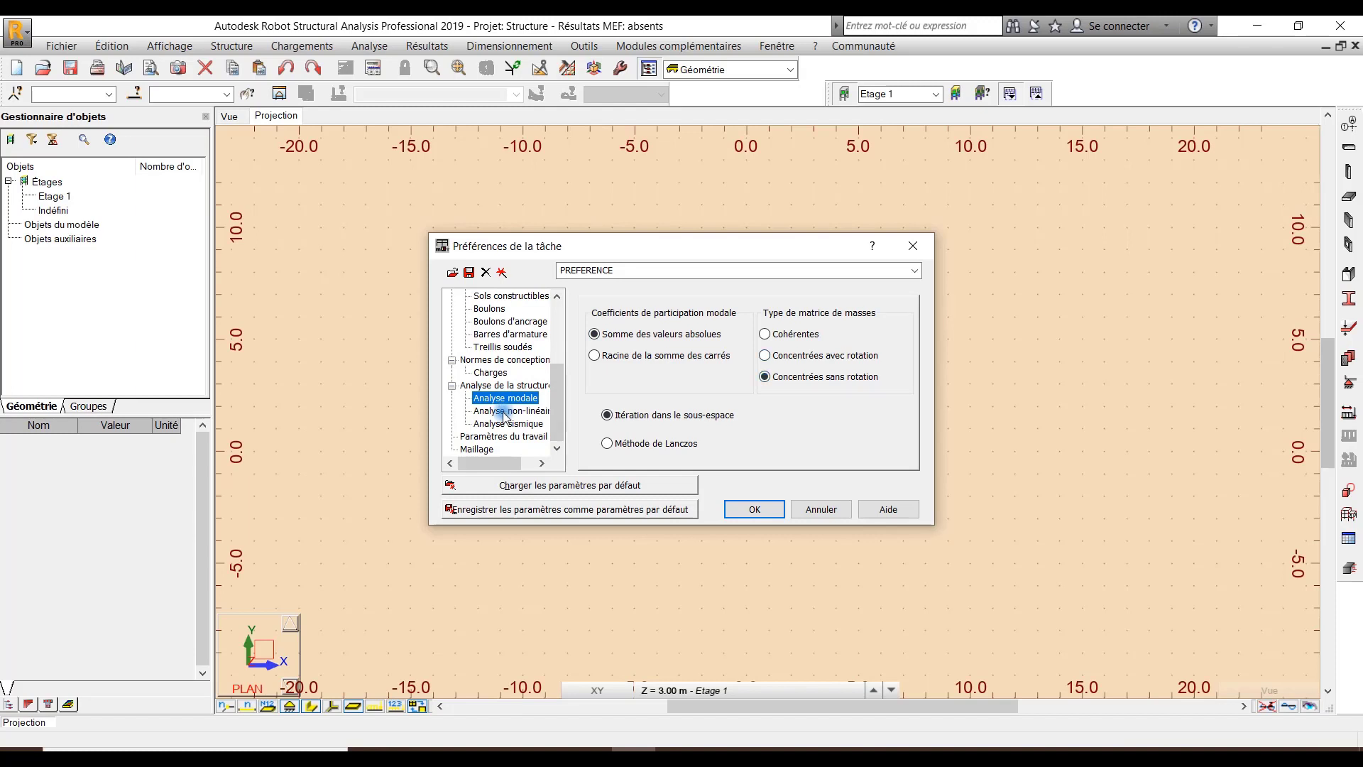
click(506, 412)
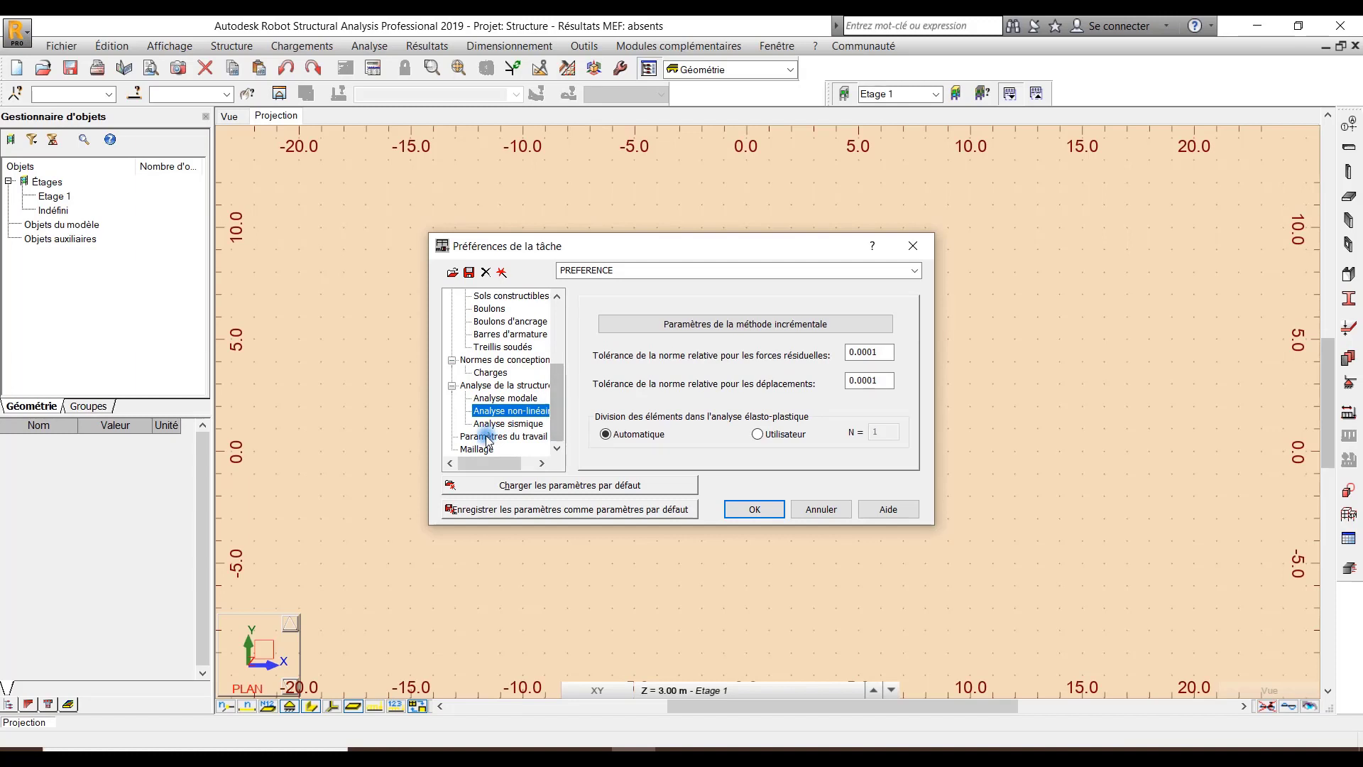
key(Down)
Review the work parameters and meshing settings (Maillage), and apply the task preferences
click(487, 440)
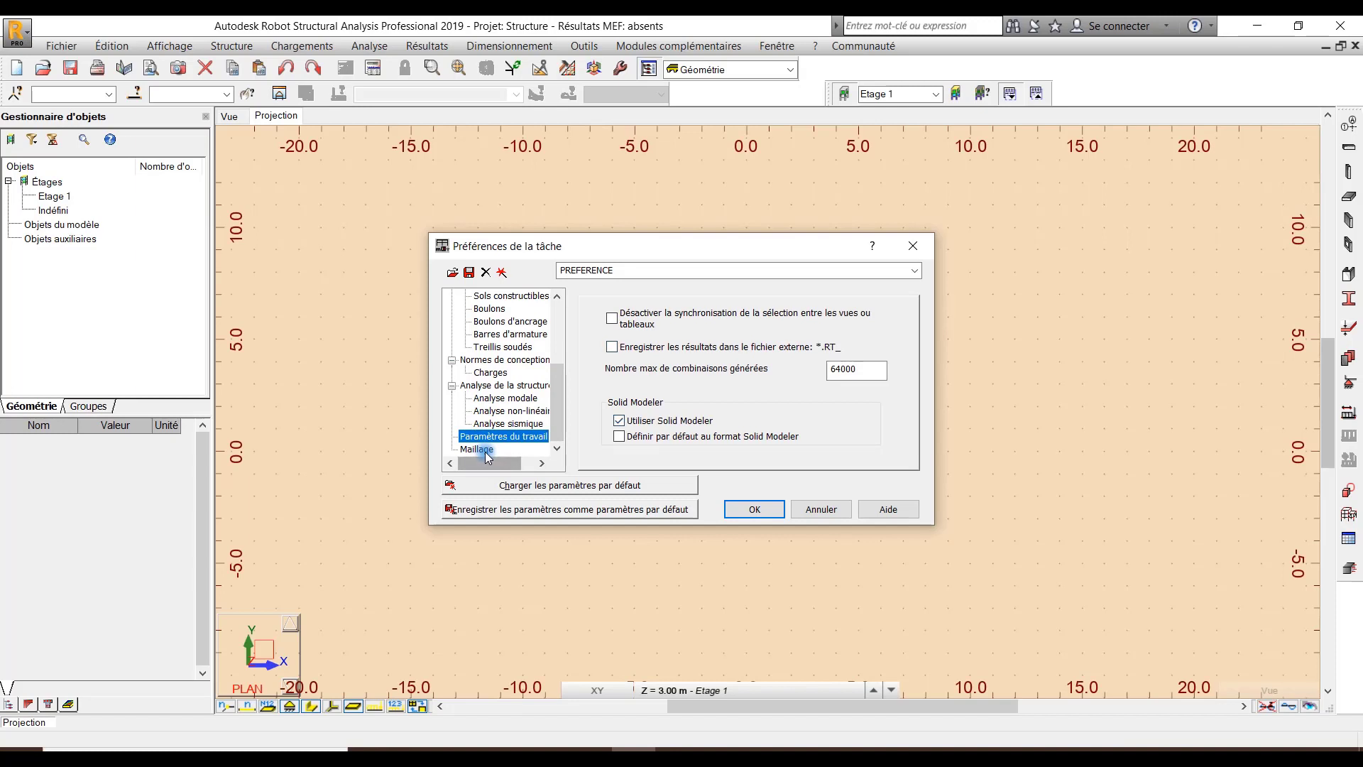
click(484, 452)
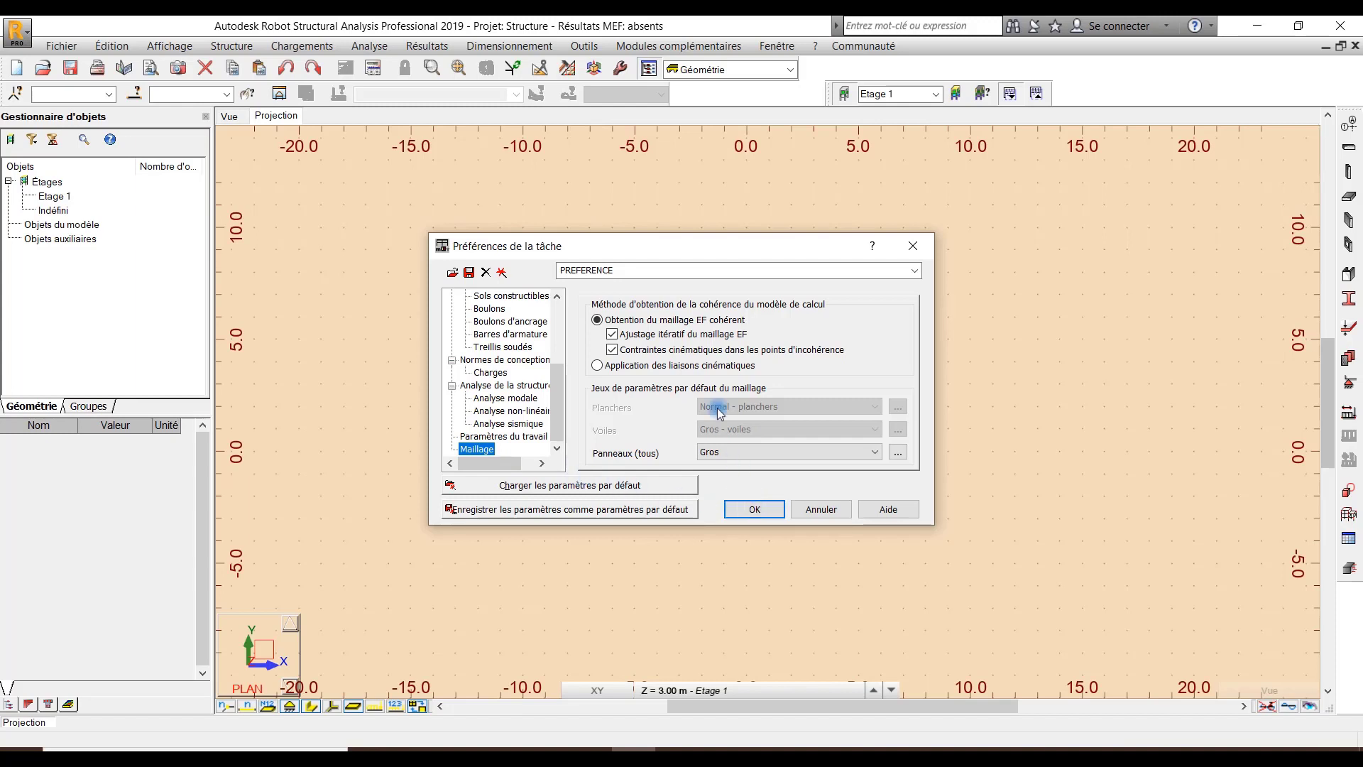
click(755, 509)
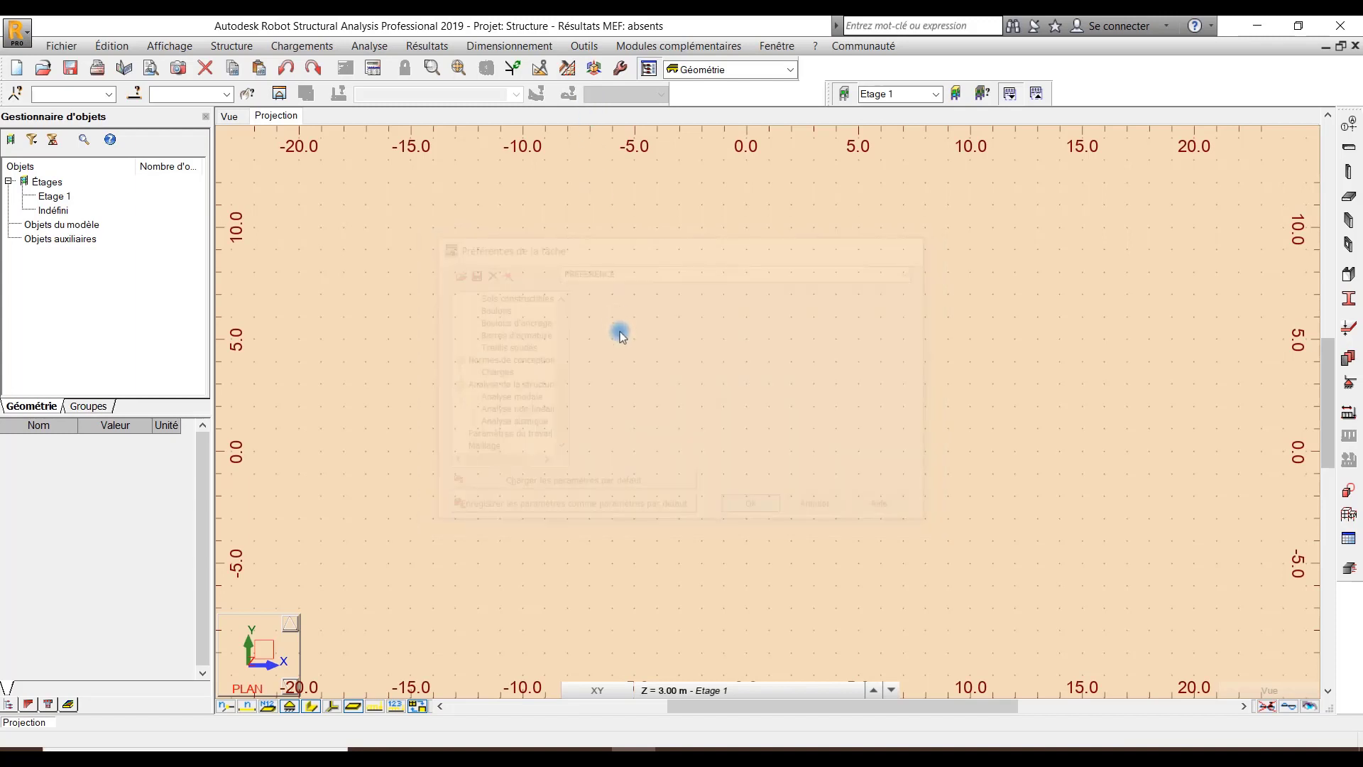
Reopen the task preferences and save the current parameters as the default ones
click(584, 46)
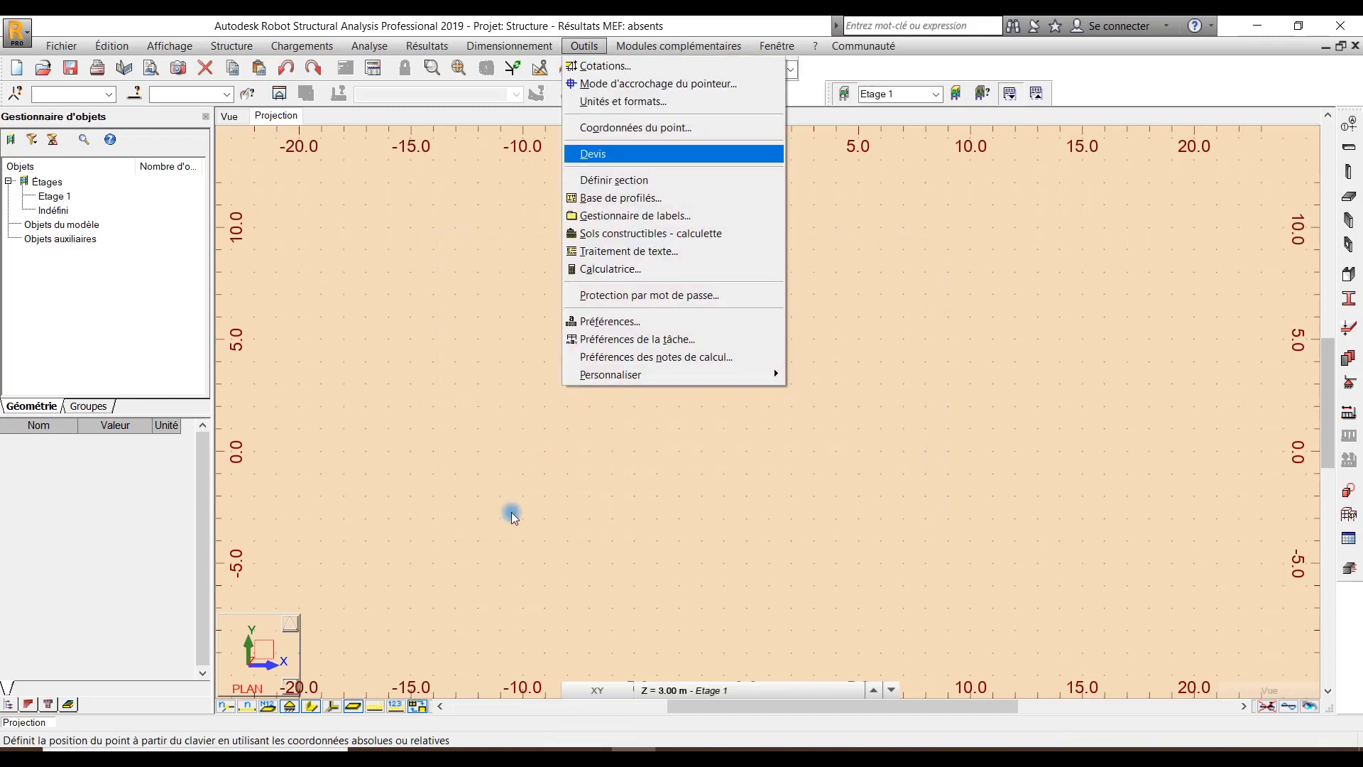
click(636, 338)
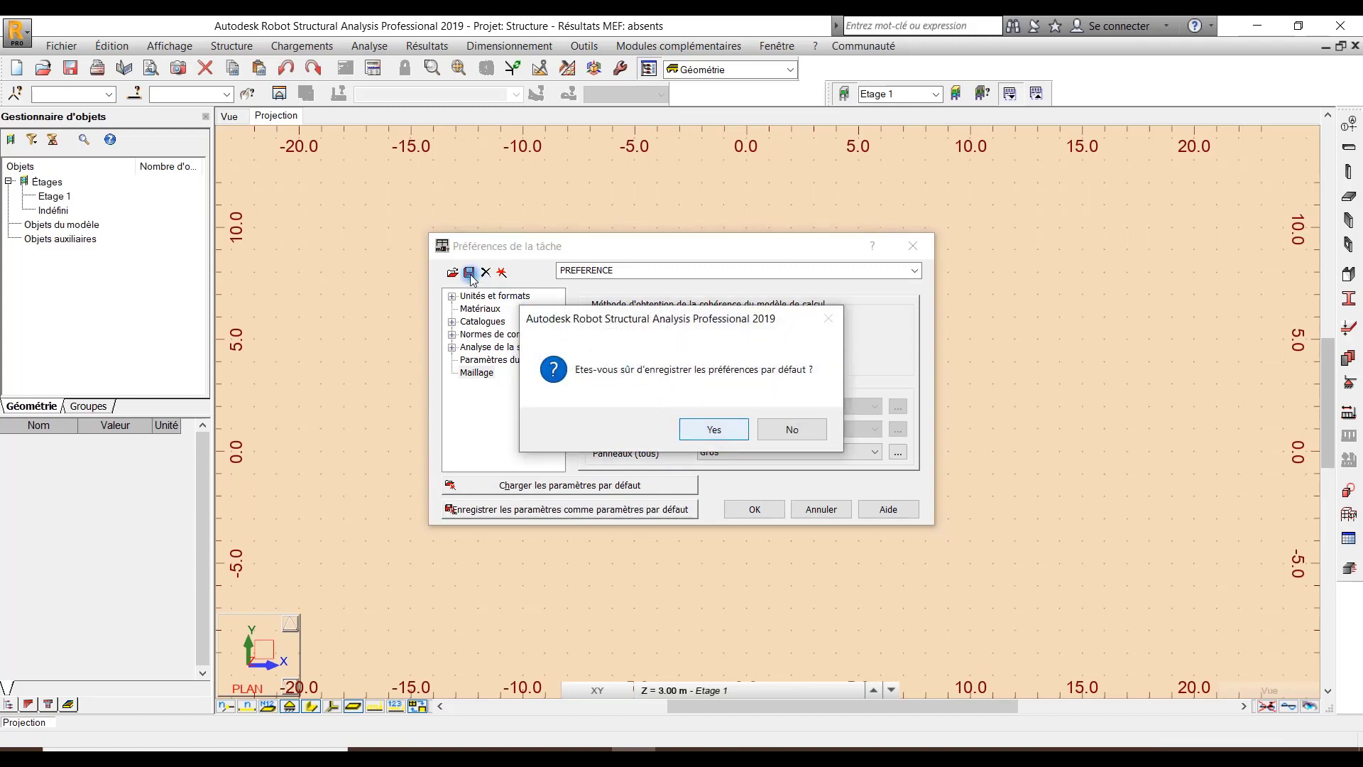
key(Return)
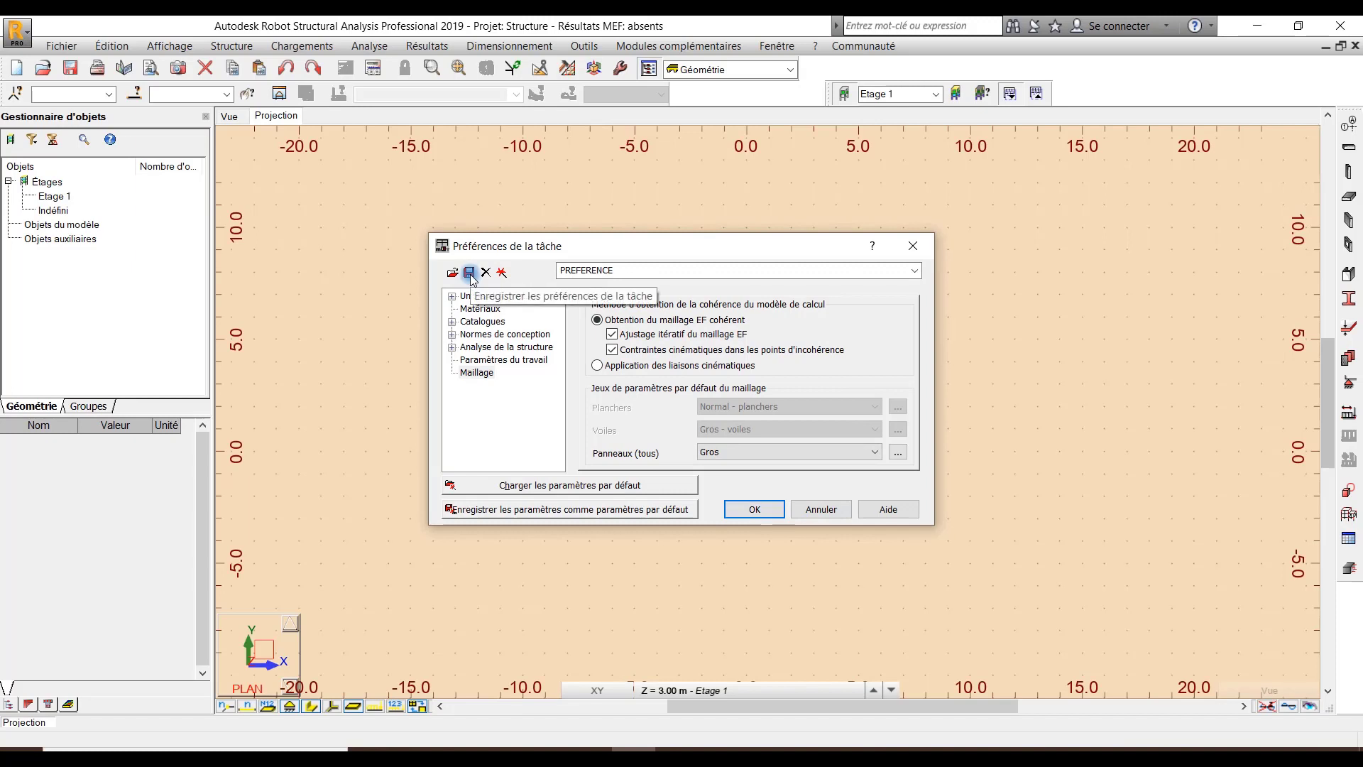
Save the task preferences to a new file named nouvellesPREFERENCE and accept the settings
click(697, 521)
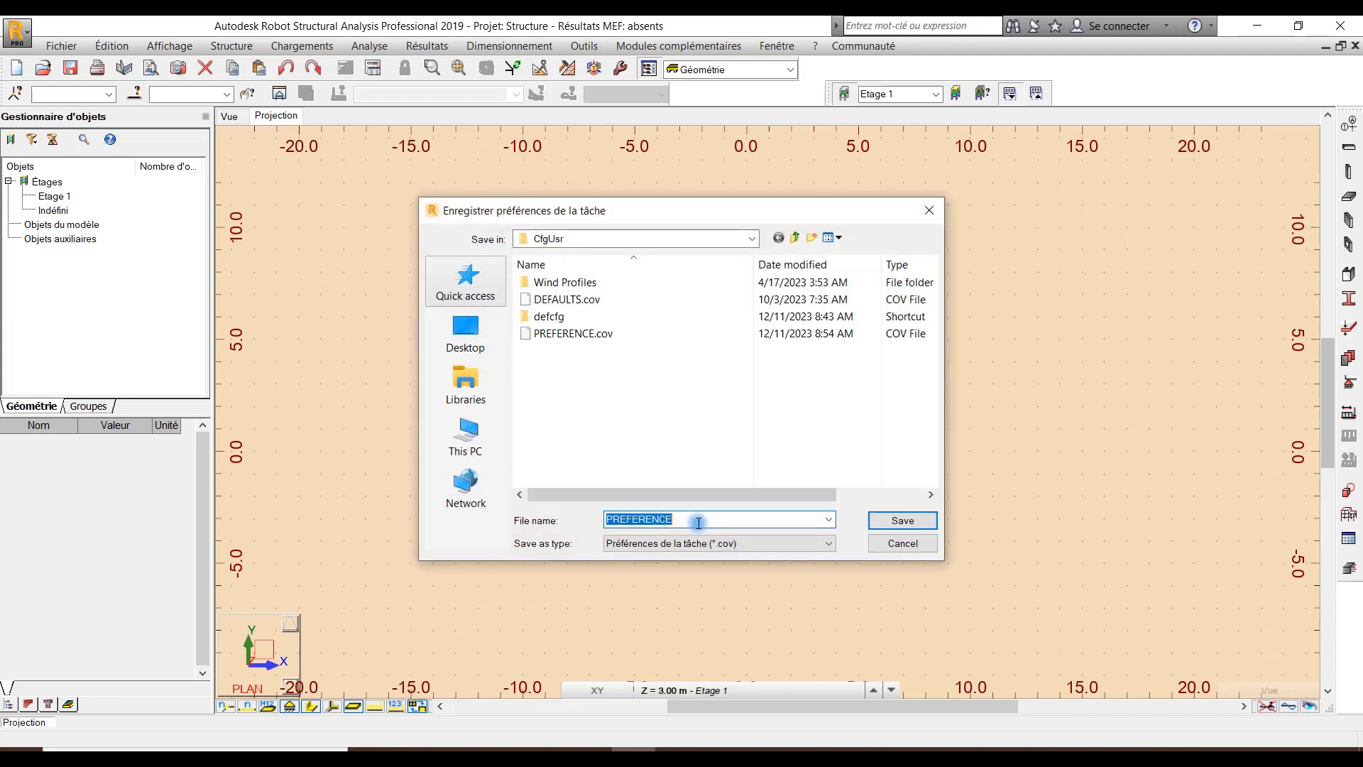
click(631, 526)
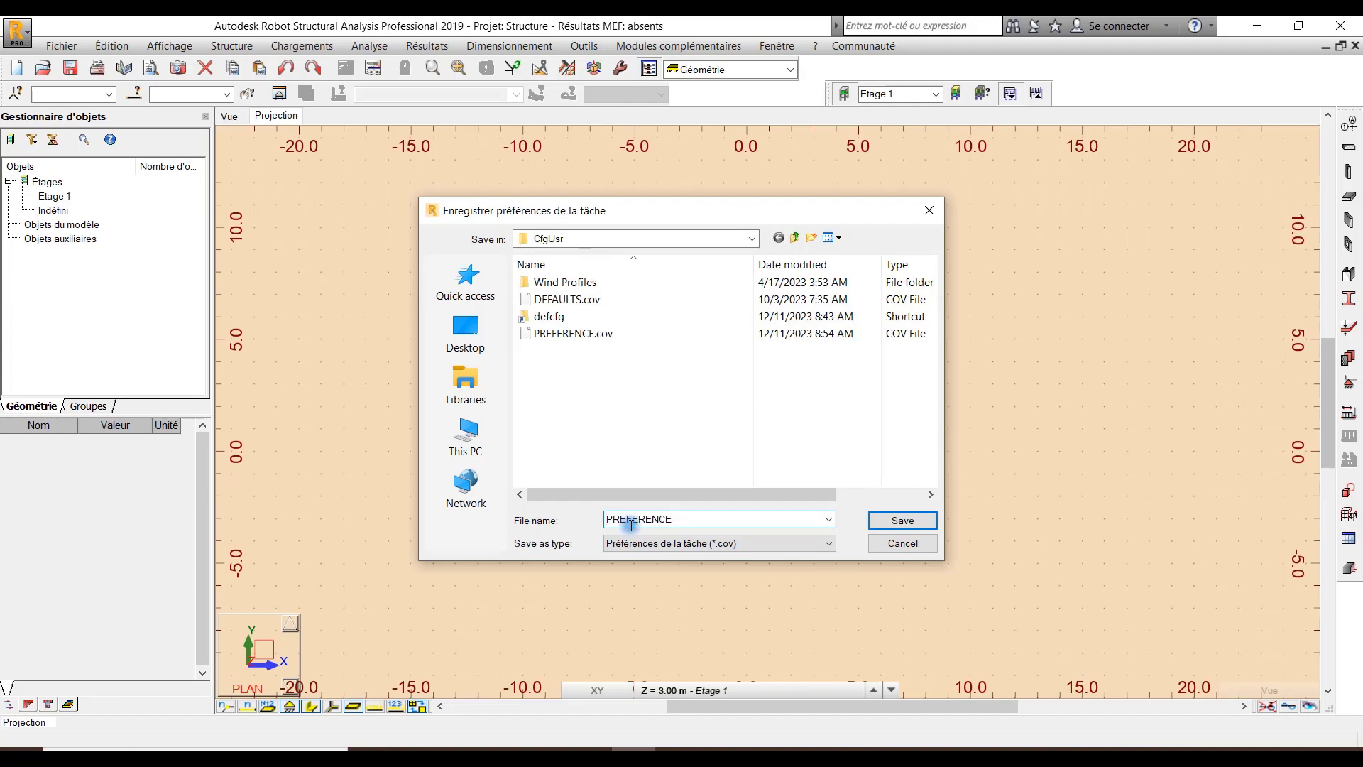
text(nouvelles)
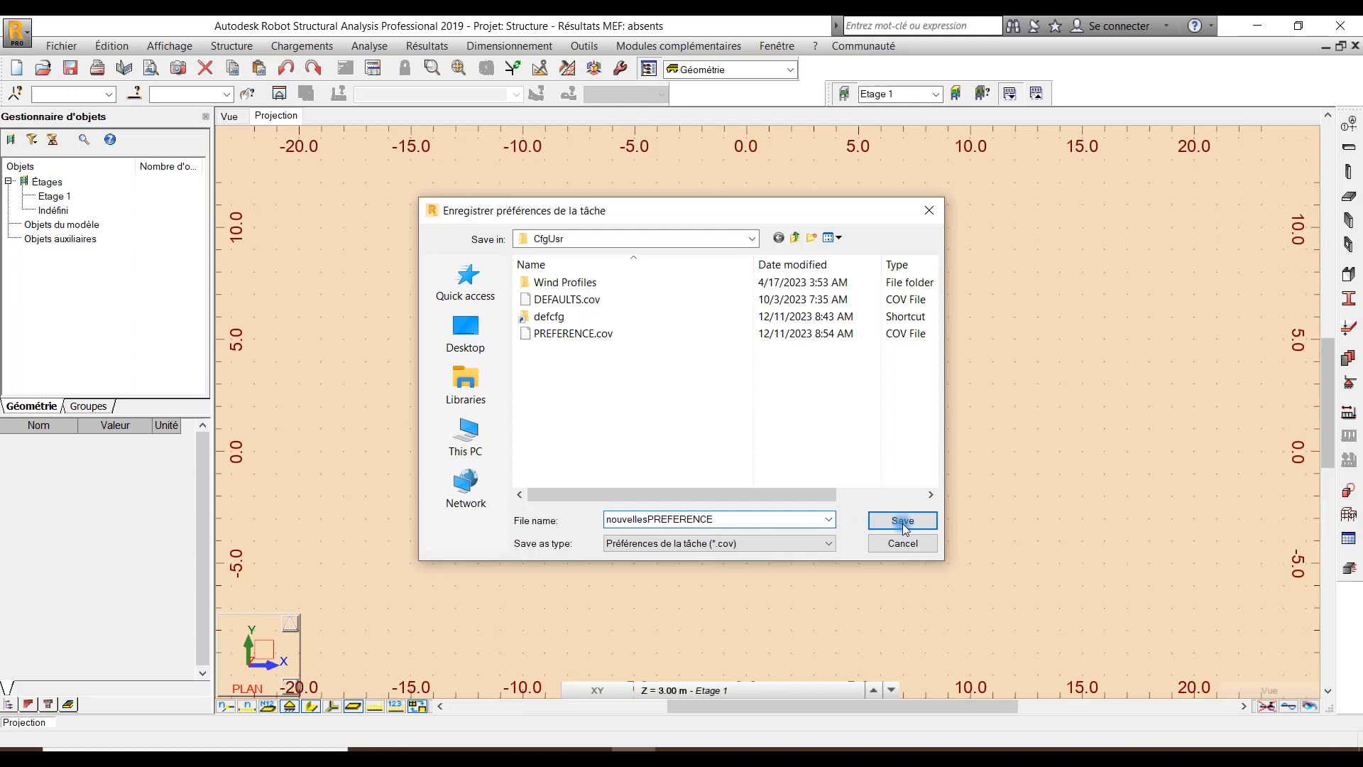
click(902, 521)
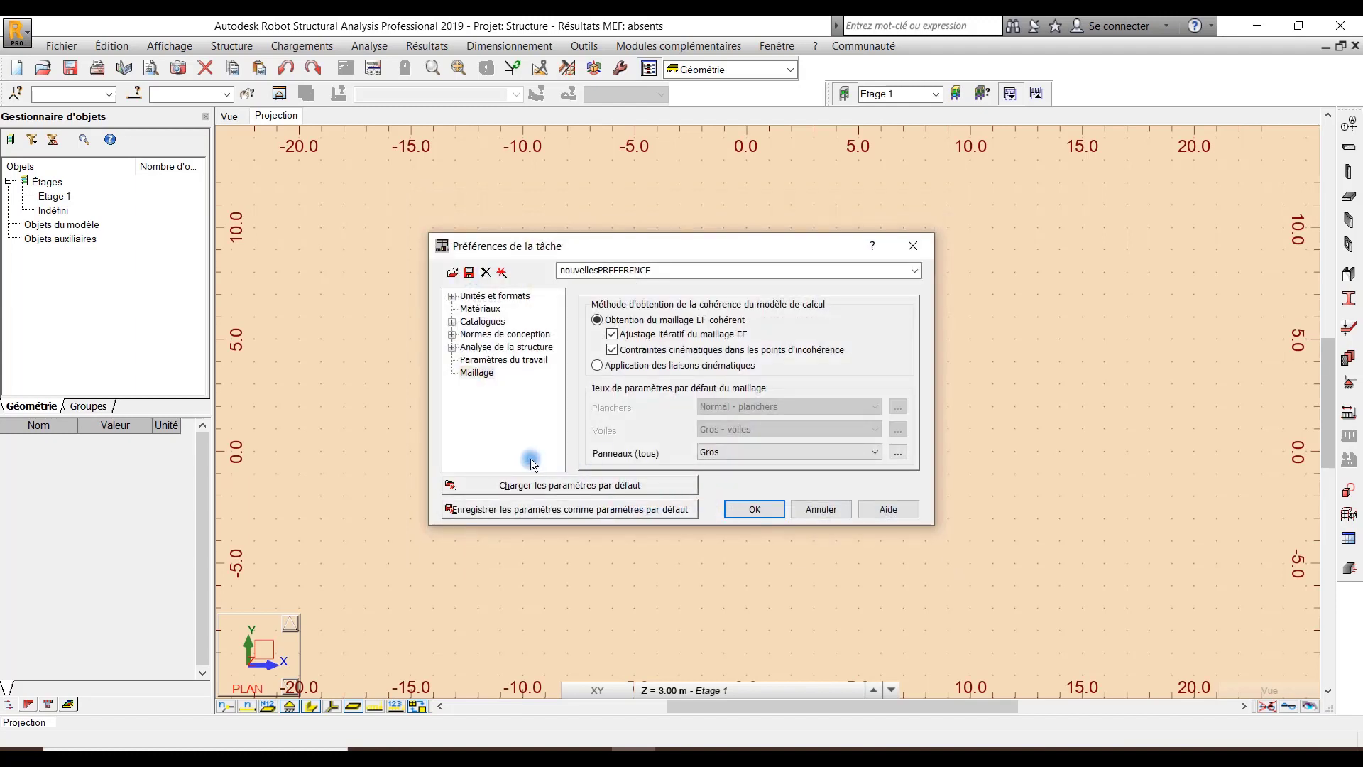
key(Return)
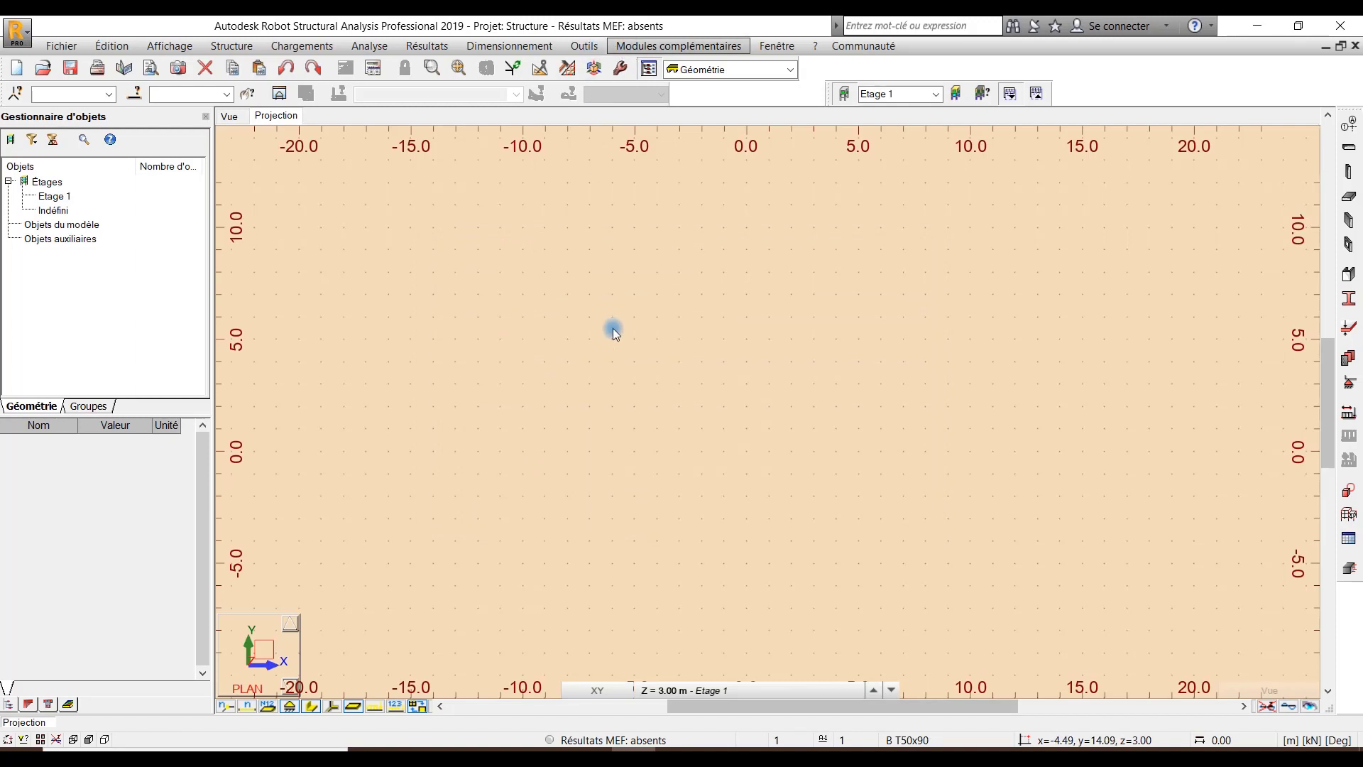
Open the general program preferences and review the language, general, view and display settings
key(alt+o)
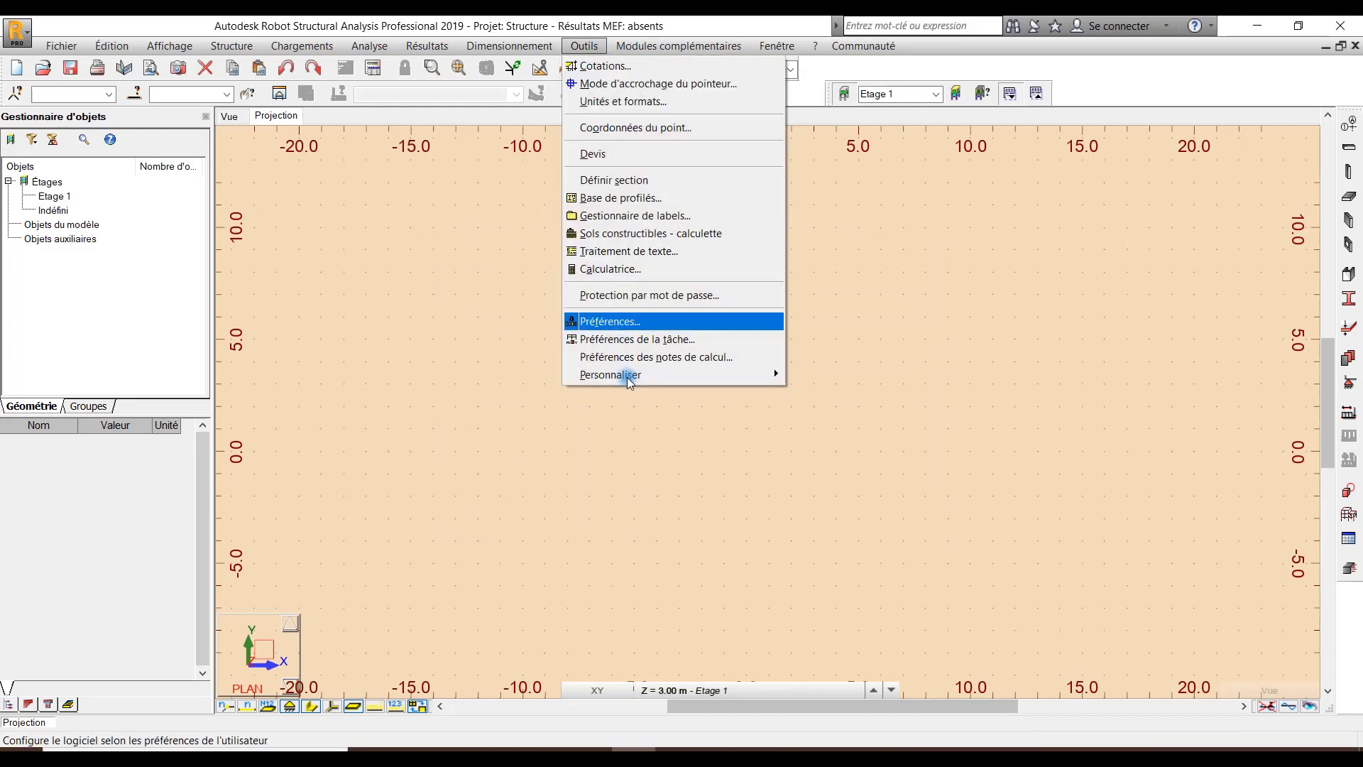
key(Return)
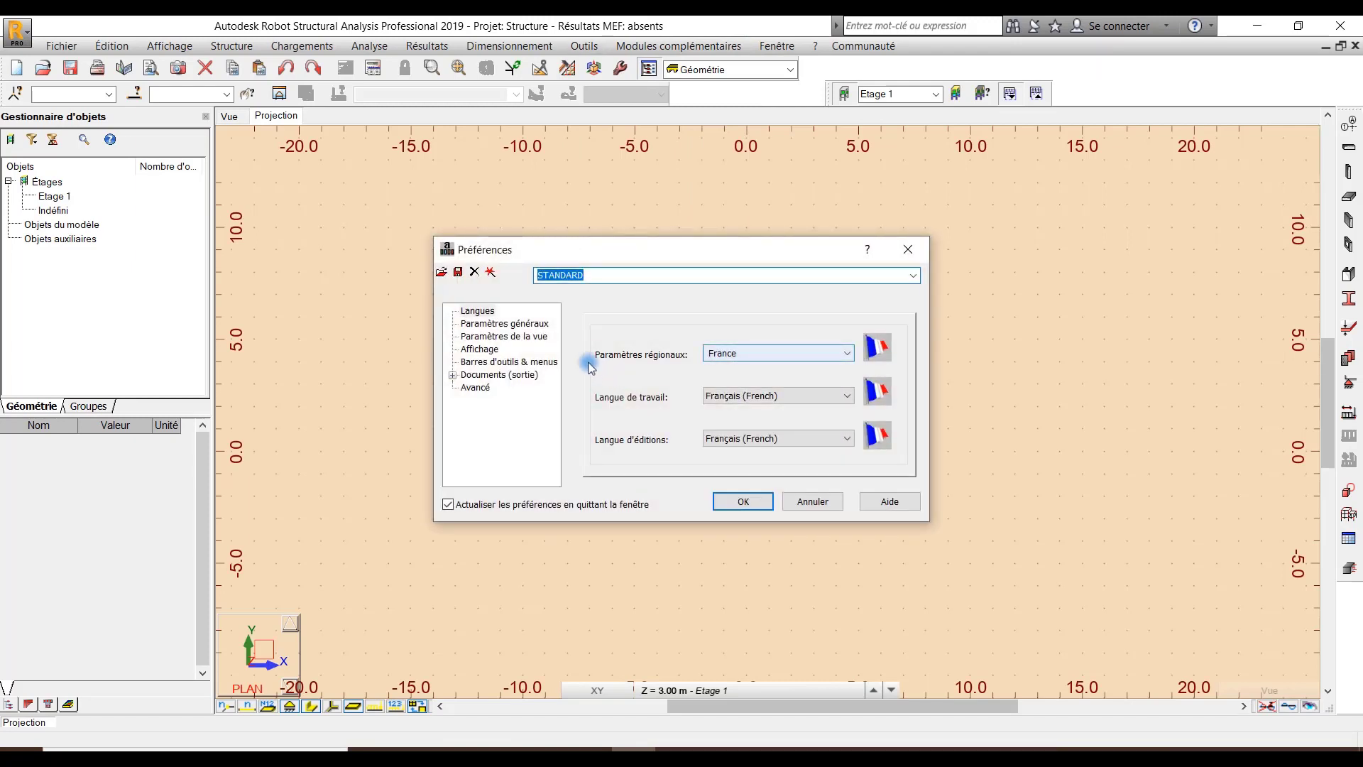
click(485, 324)
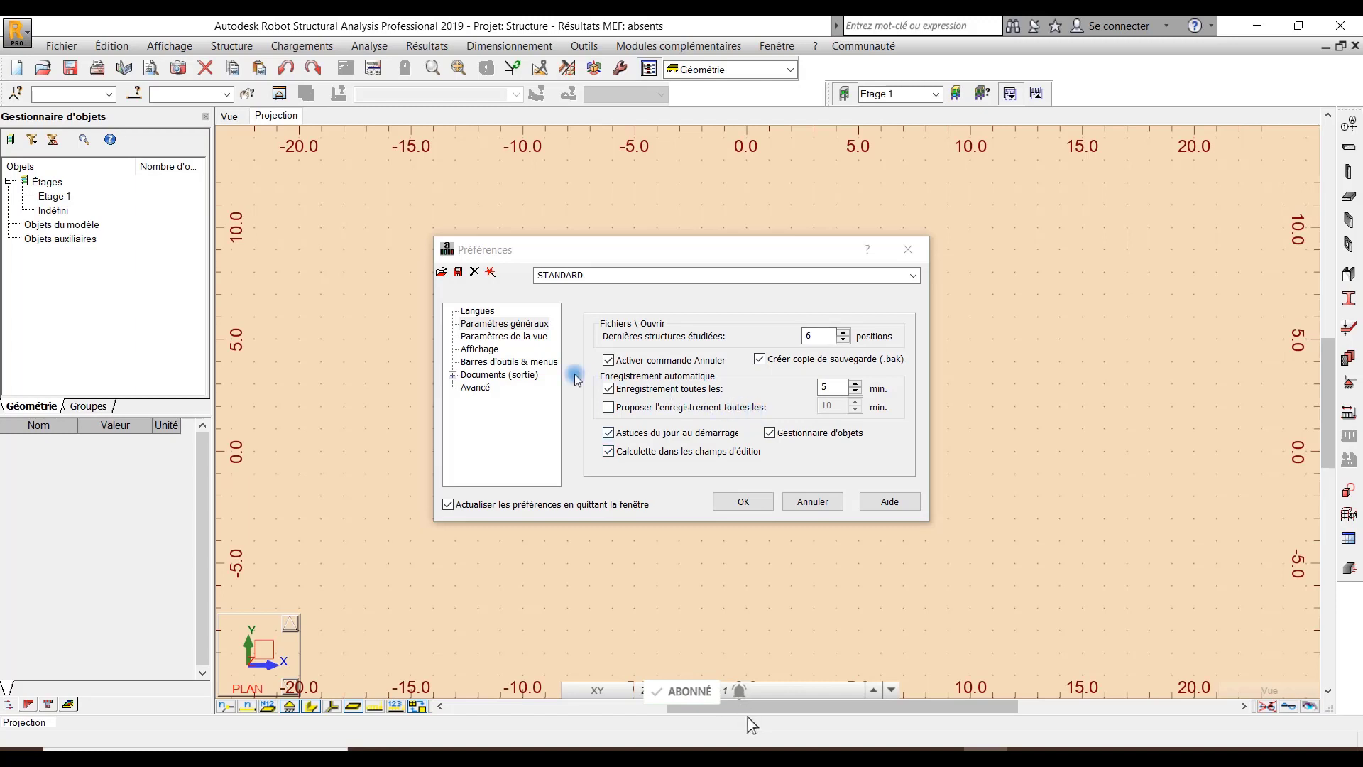
click(492, 350)
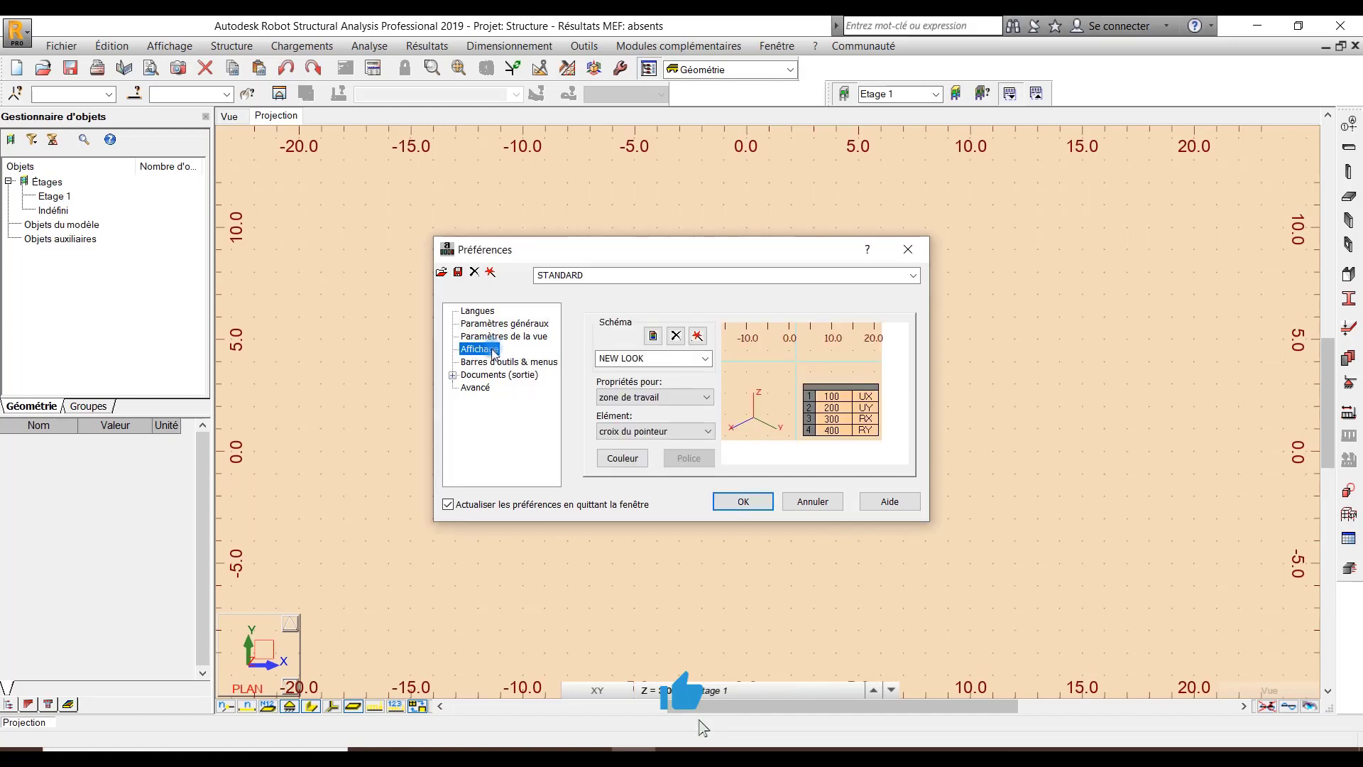
key(Up)
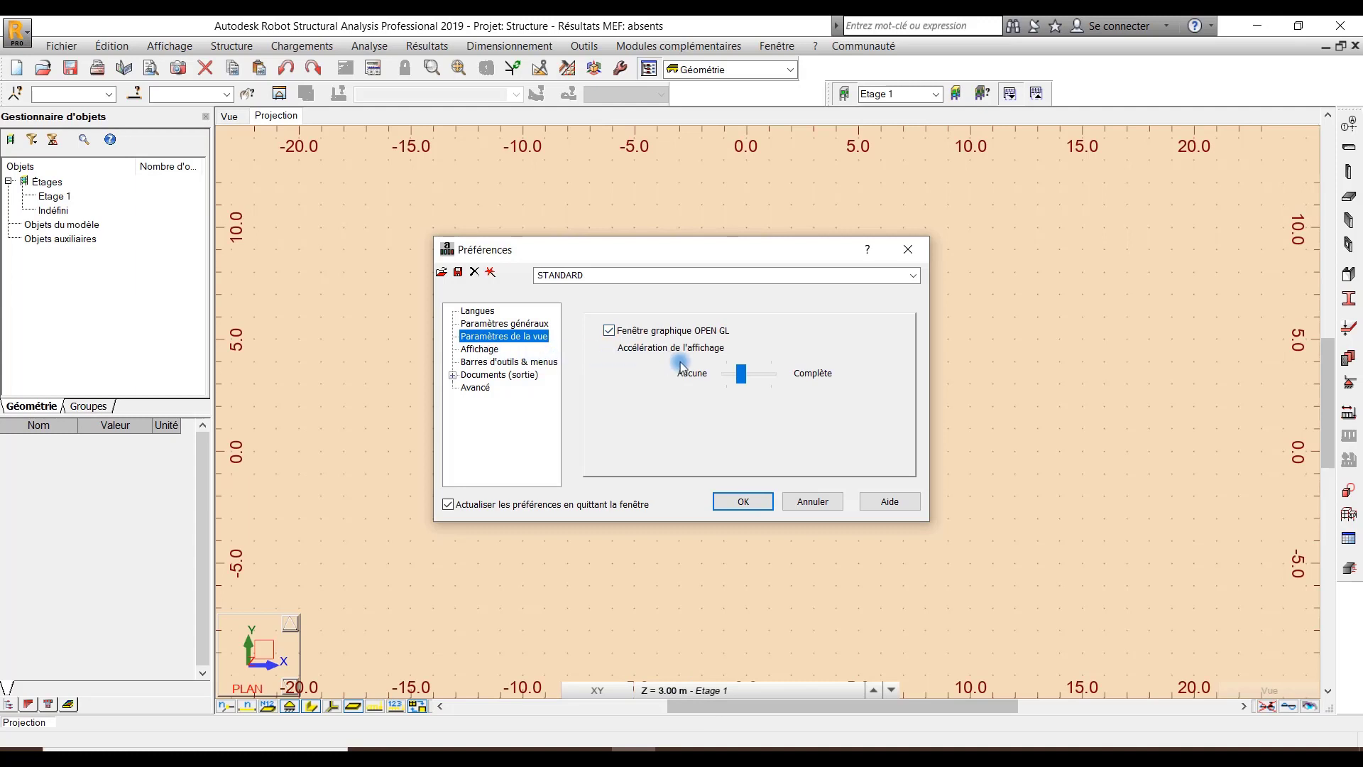
key(Down)
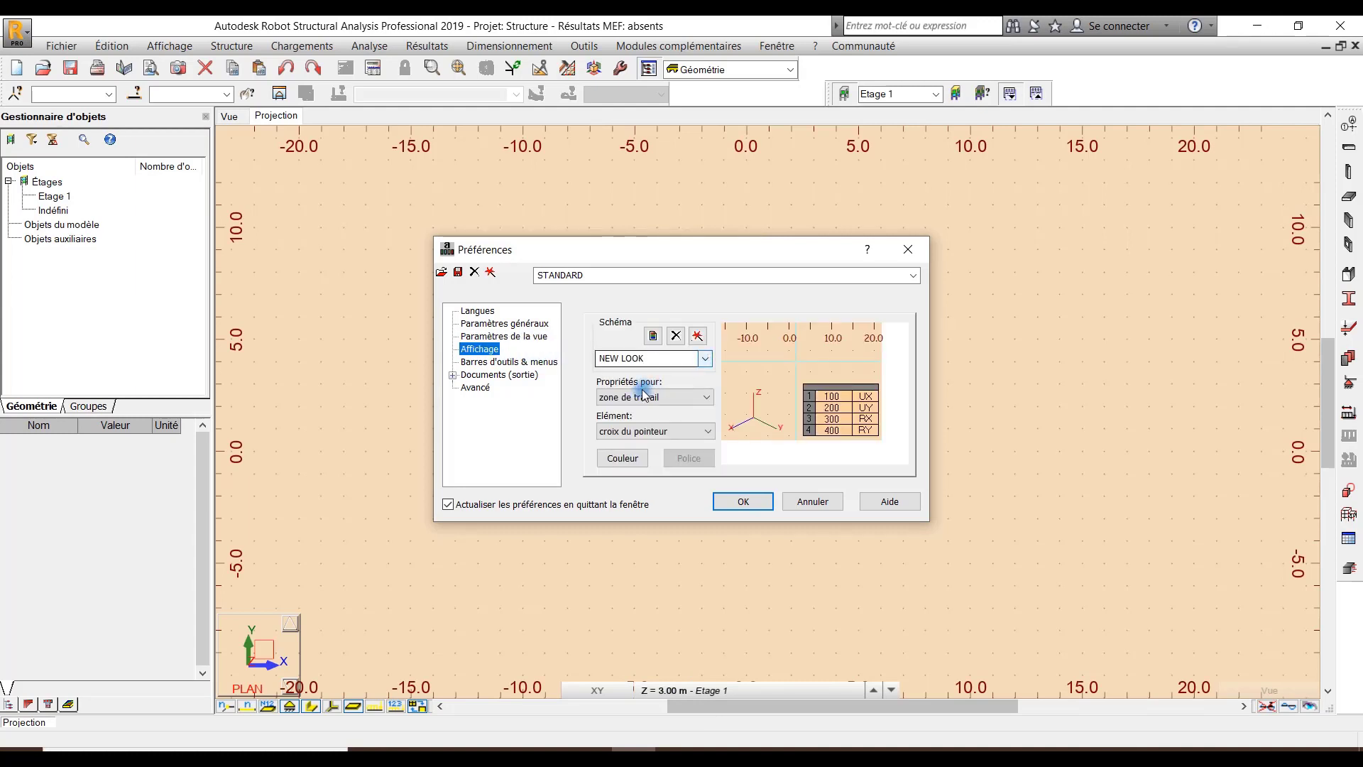
Preview the DARK and DEEP BLUE display schemes, and return to the NEW LOOK scheme
click(657, 359)
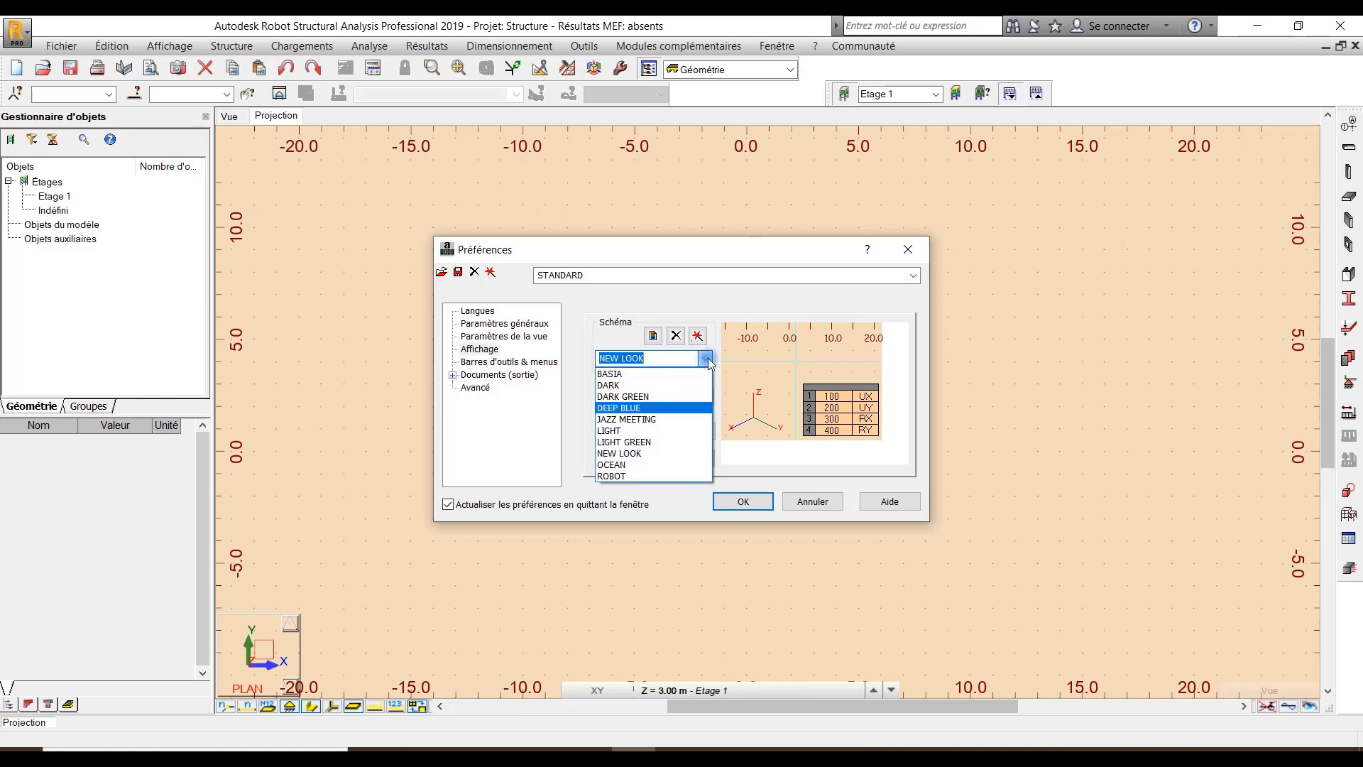
click(652, 433)
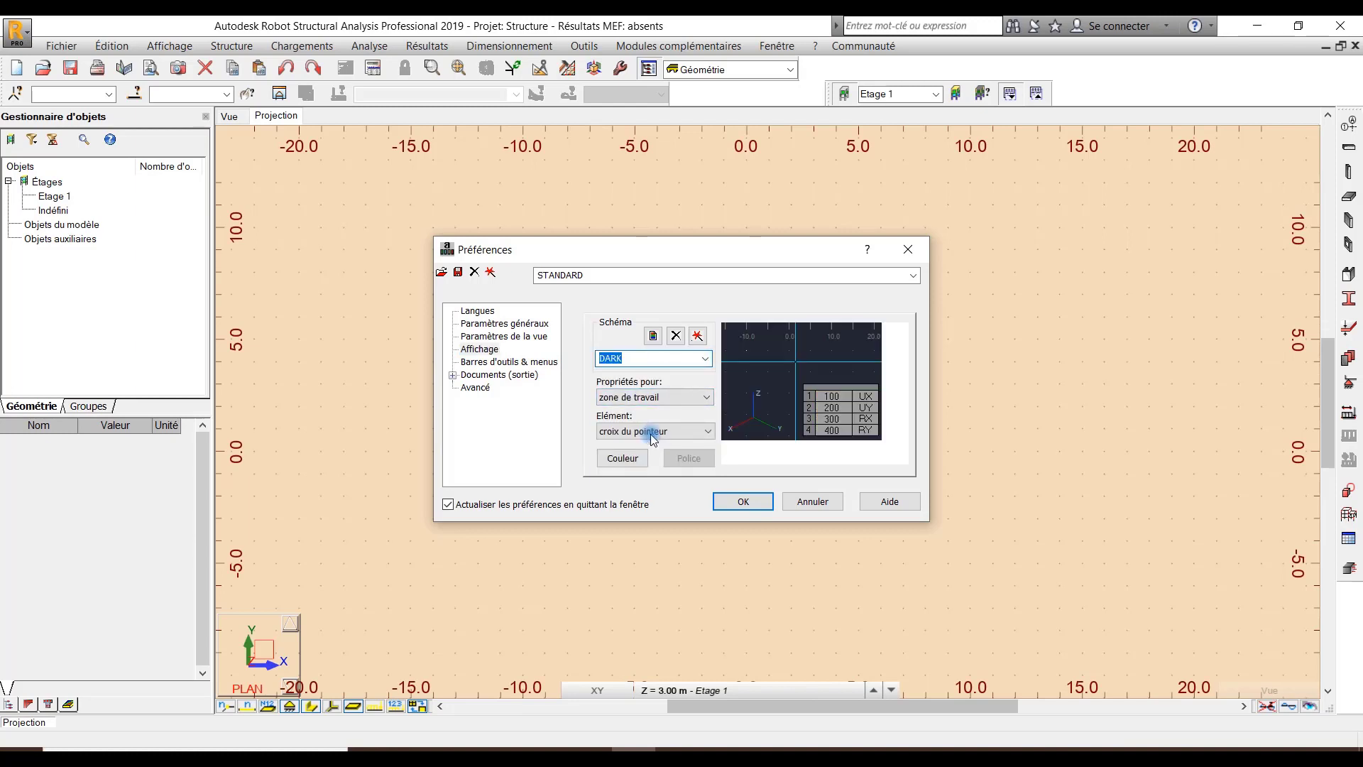
click(652, 359)
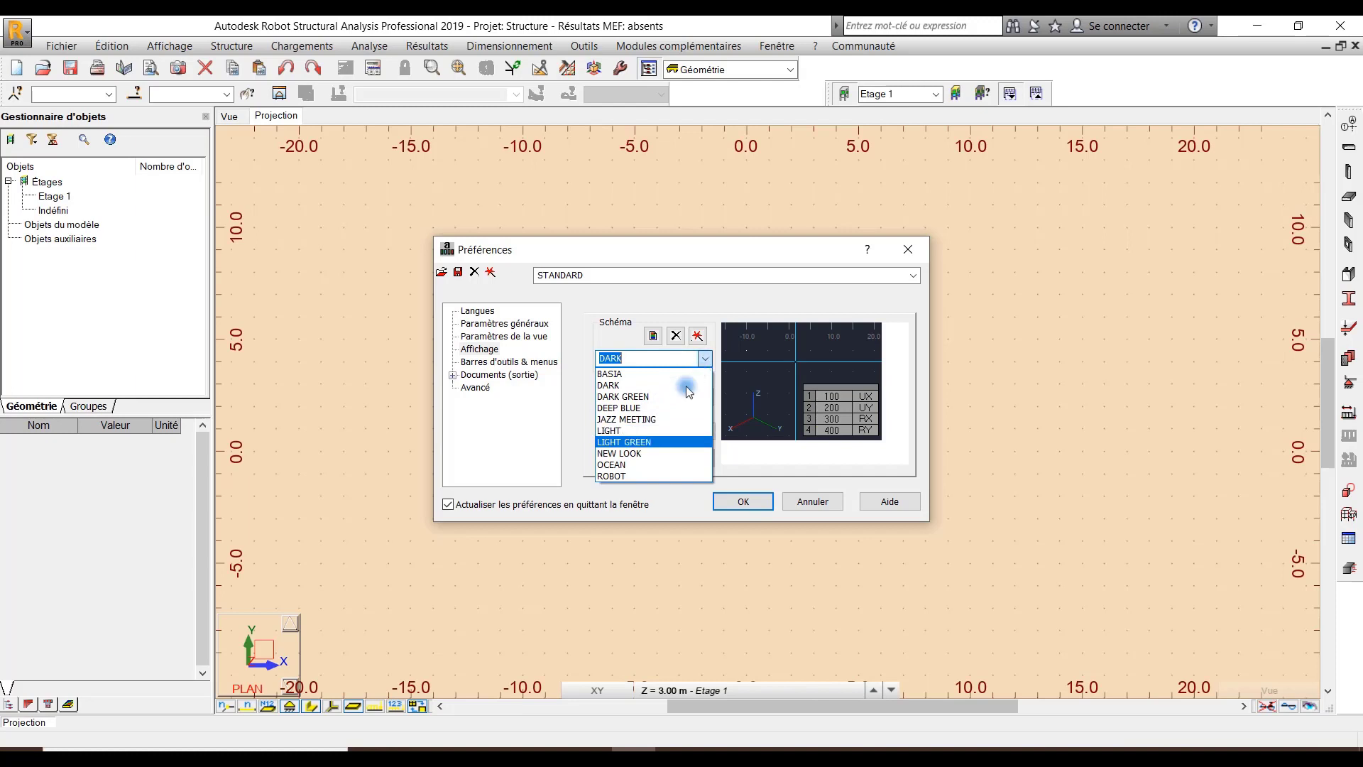
click(643, 408)
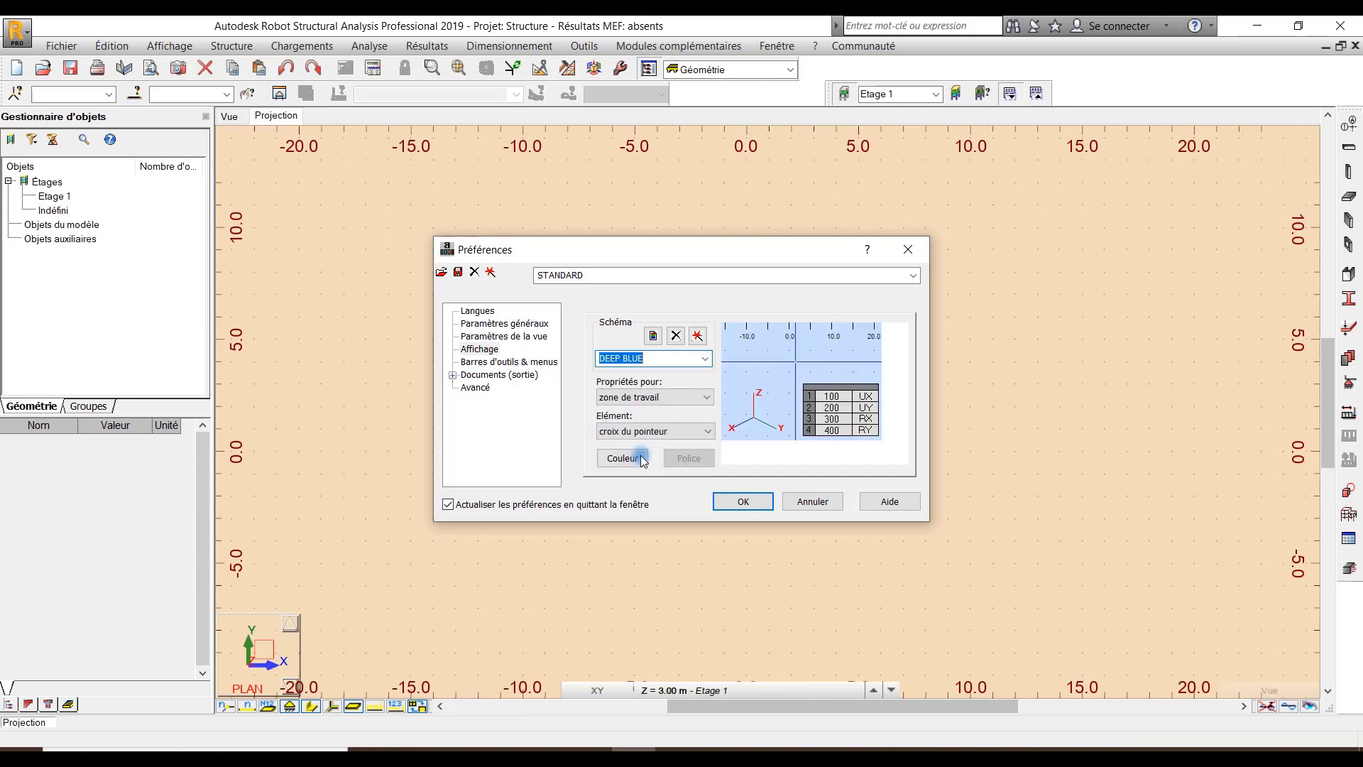
click(706, 358)
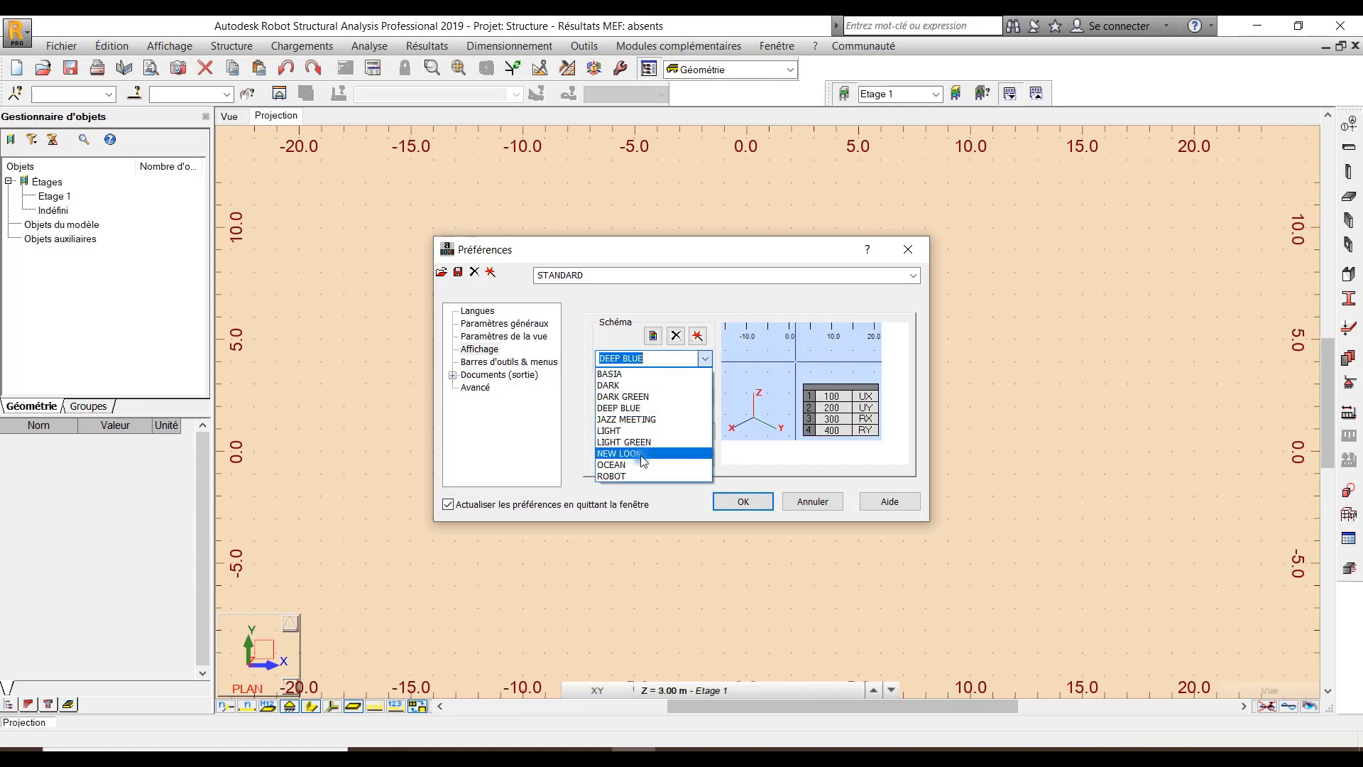
click(642, 454)
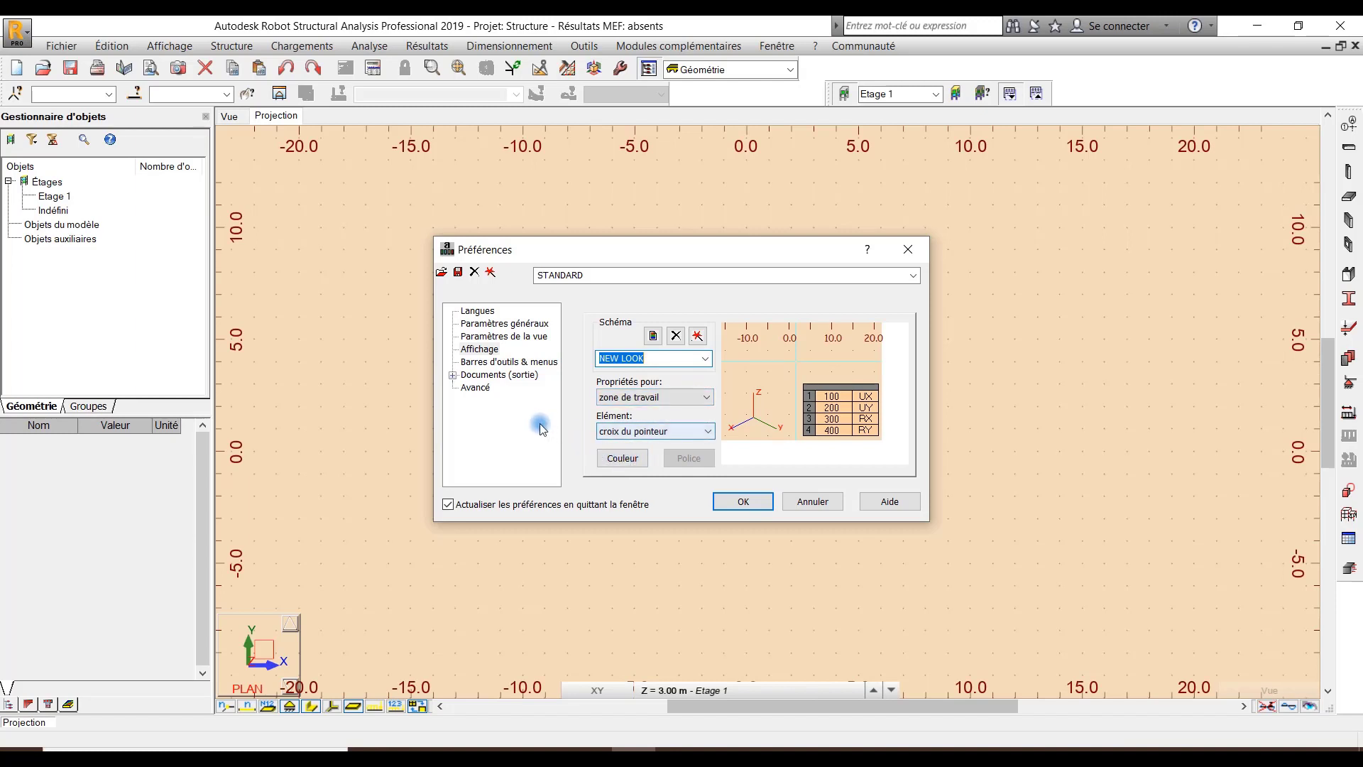
Review the colour choices for the pointer cross, and the toolbar and menu settings with the available menu layouts
click(615, 459)
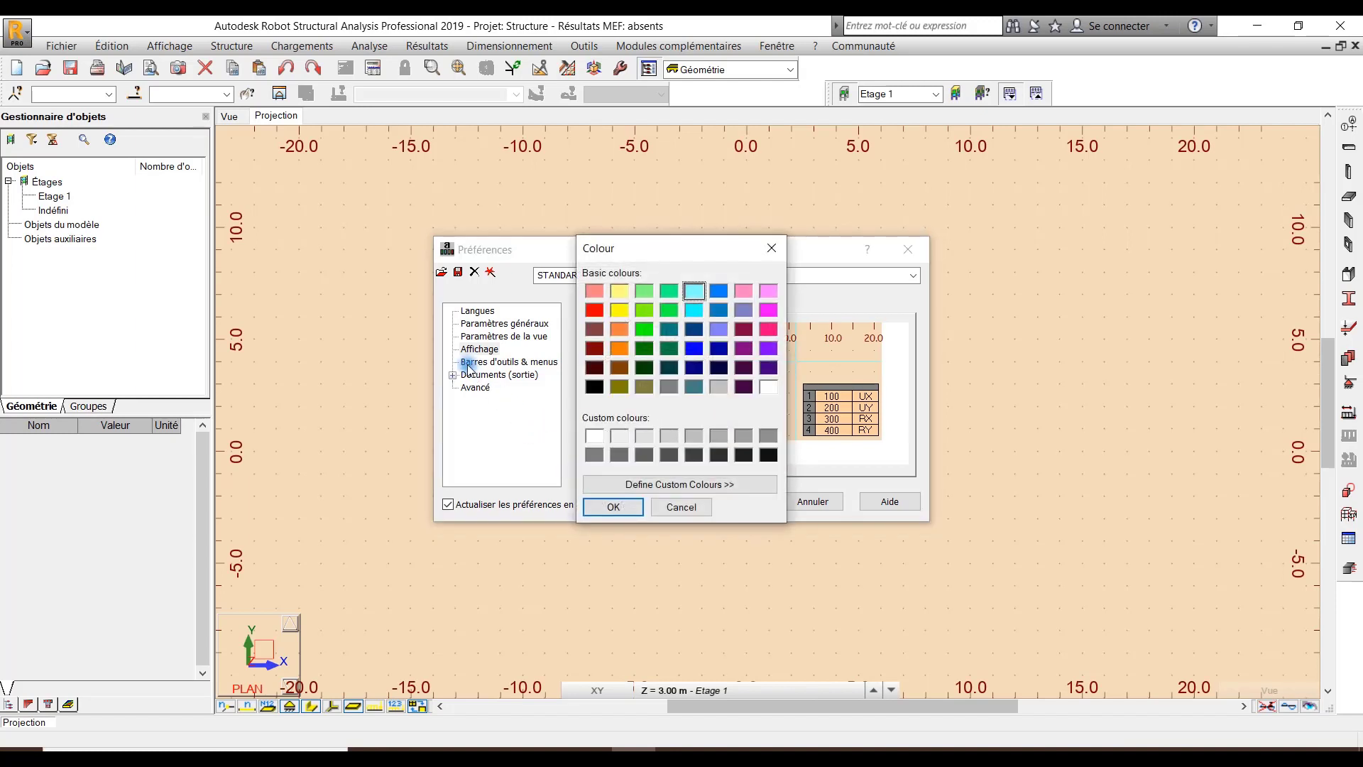
key(Return)
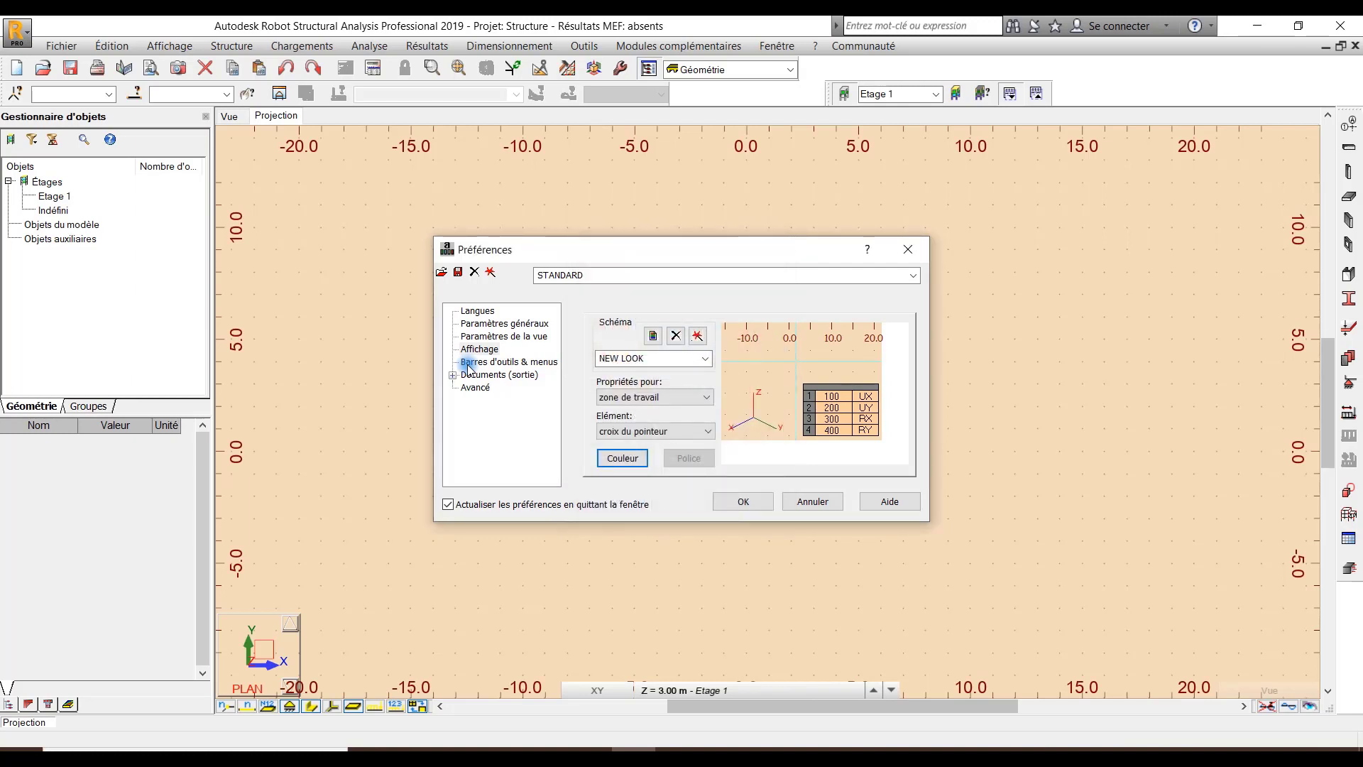
click(470, 363)
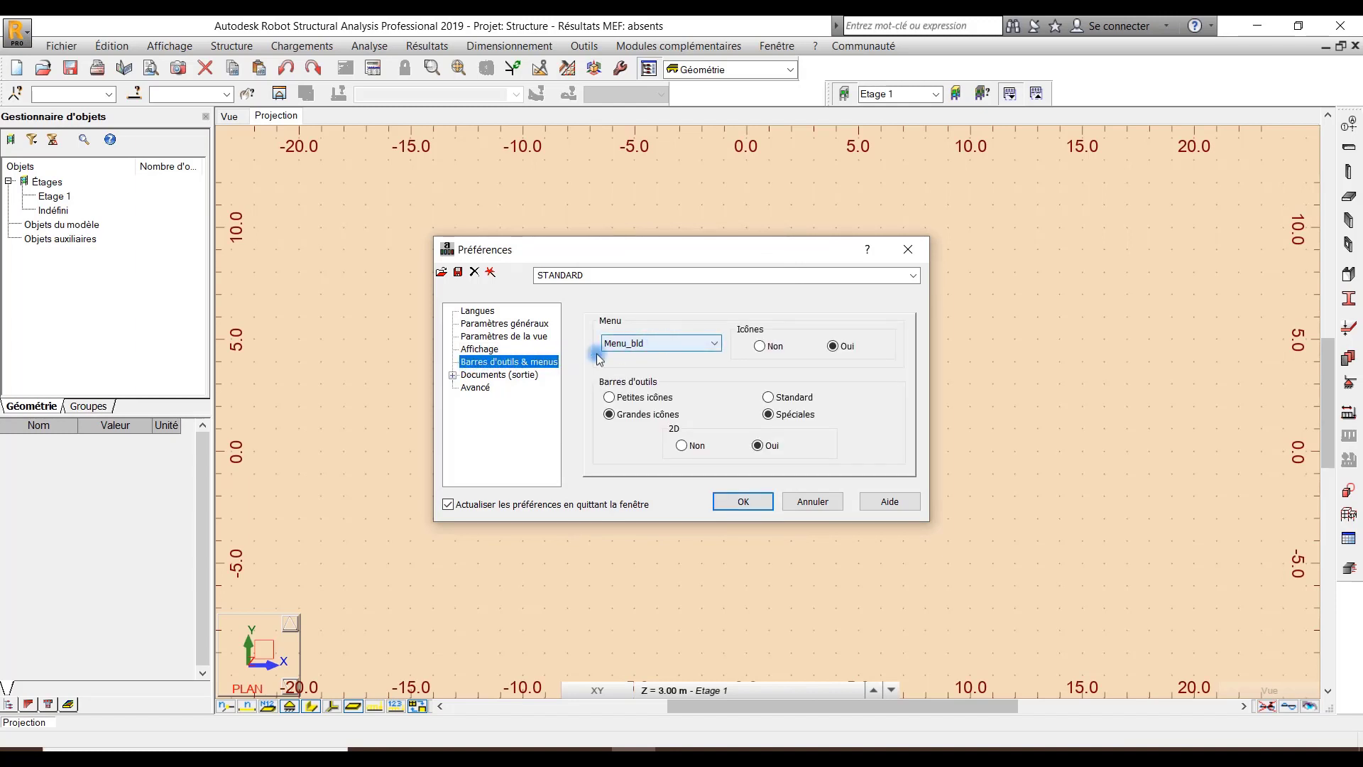
click(686, 344)
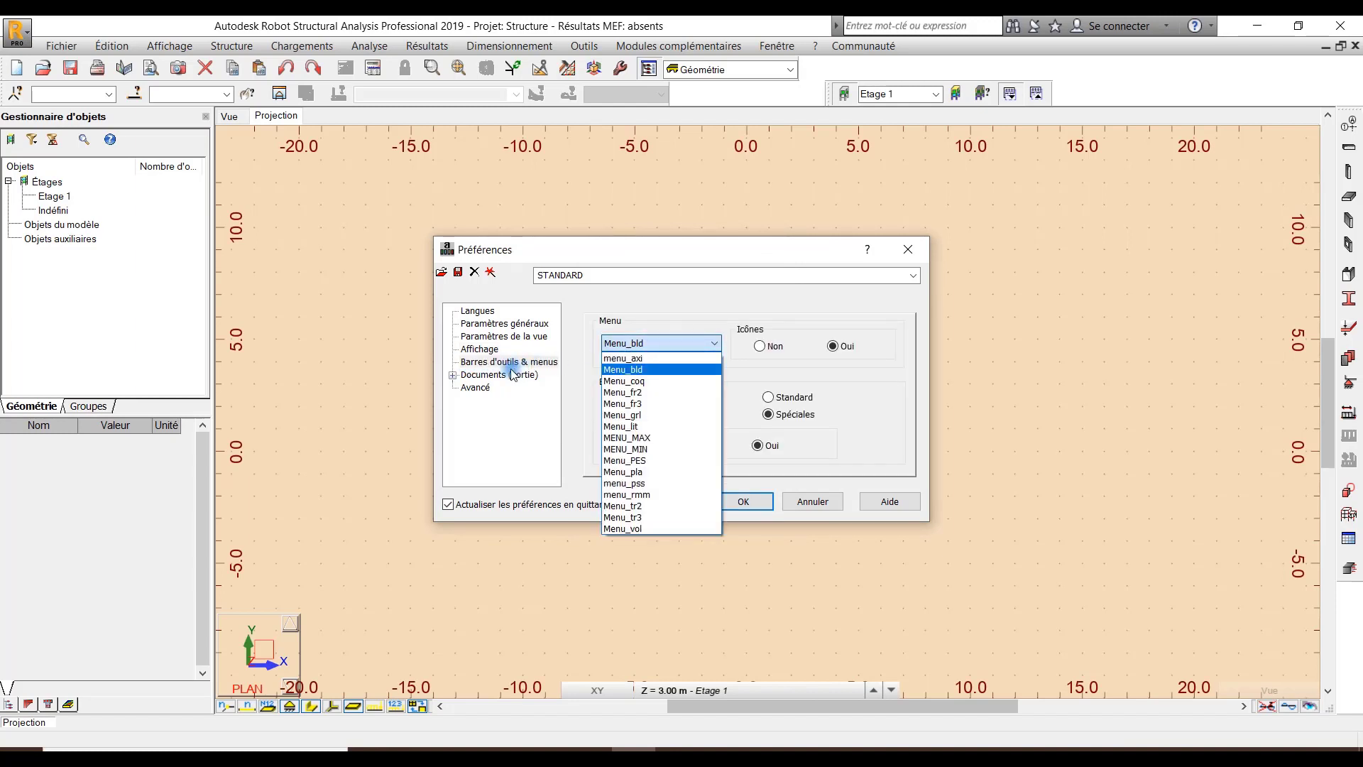
click(458, 379)
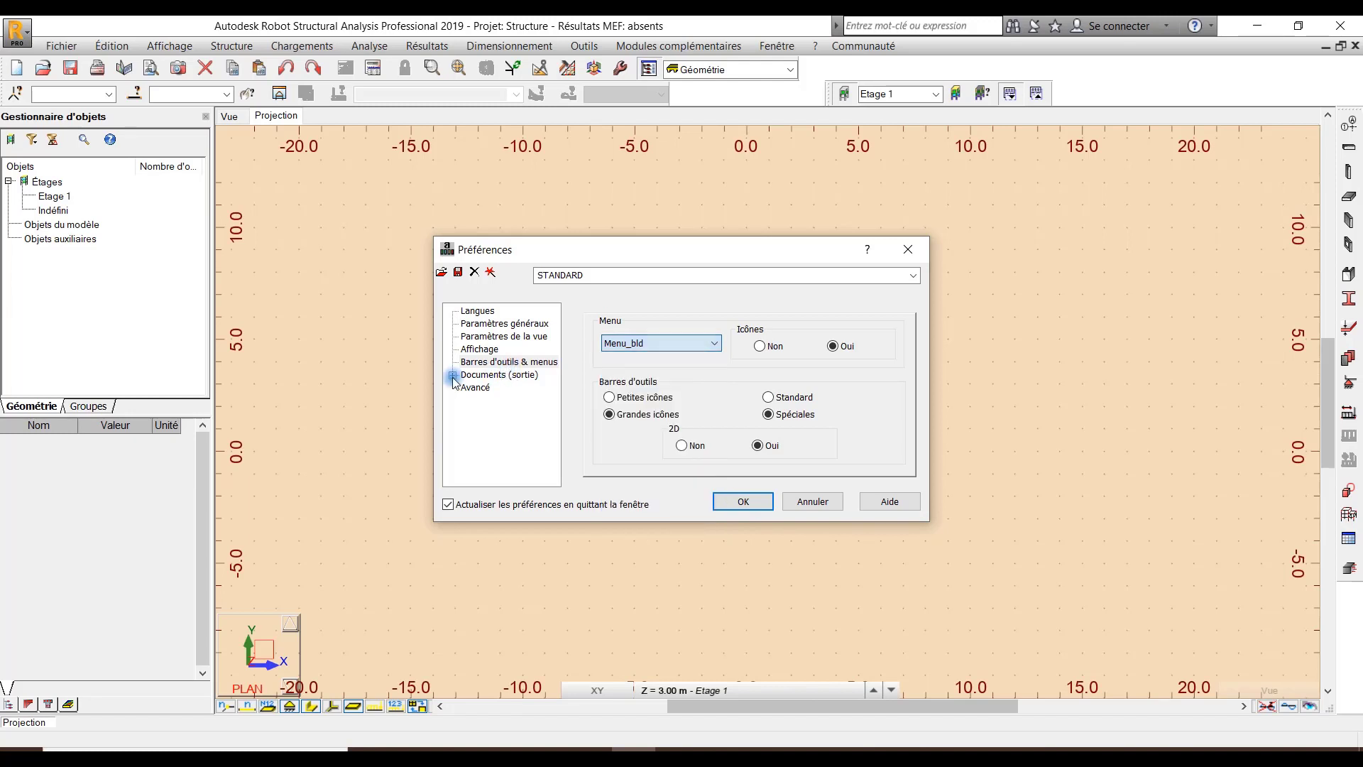
Set the diagram lines in the output document edition settings (Editions) to dashed (Tirets)
double_click(492, 380)
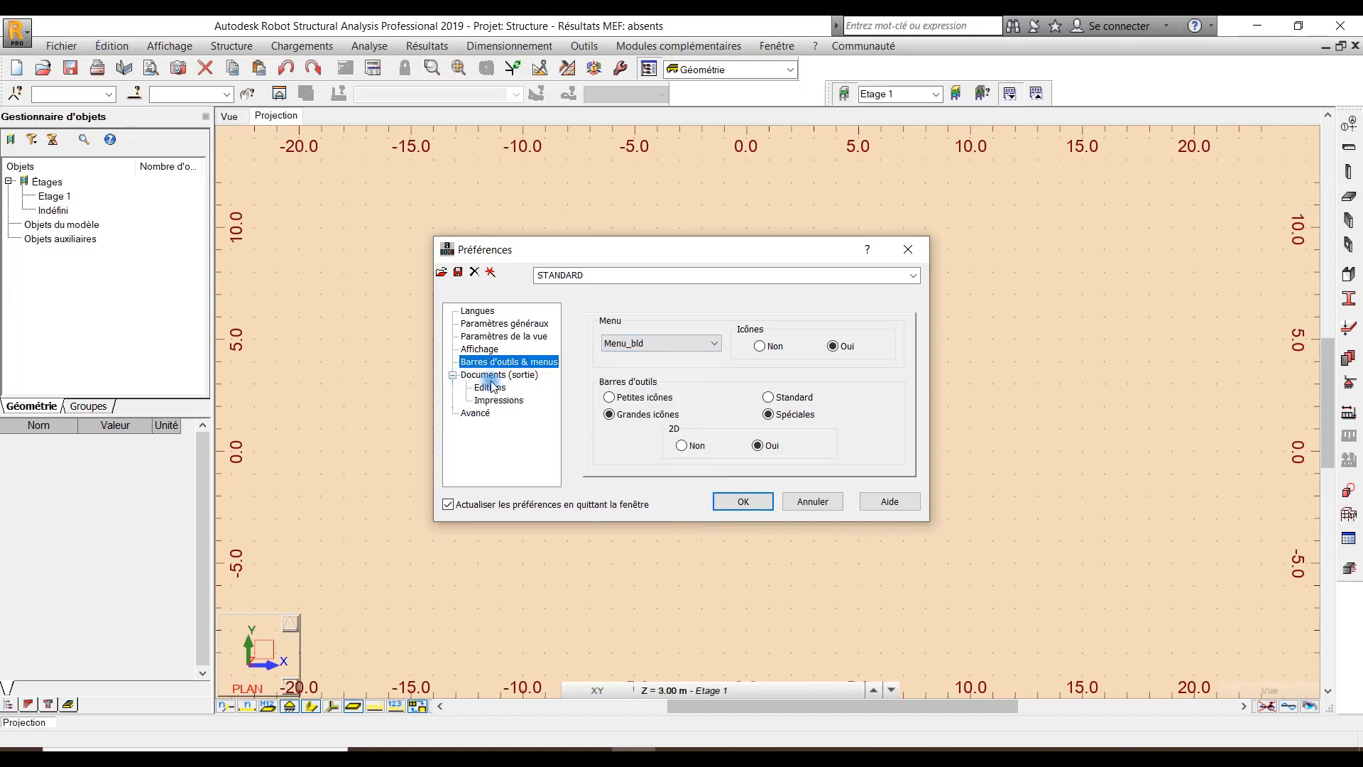
click(494, 385)
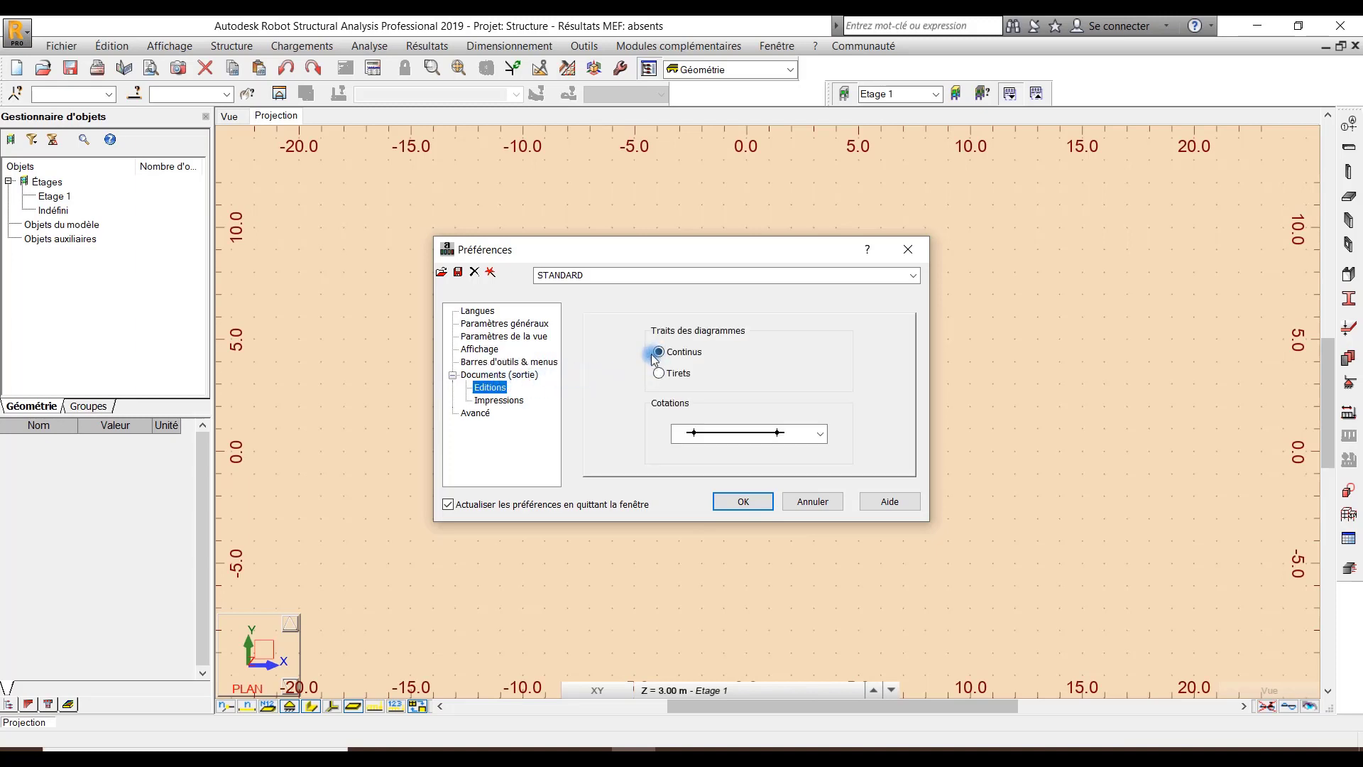
click(659, 373)
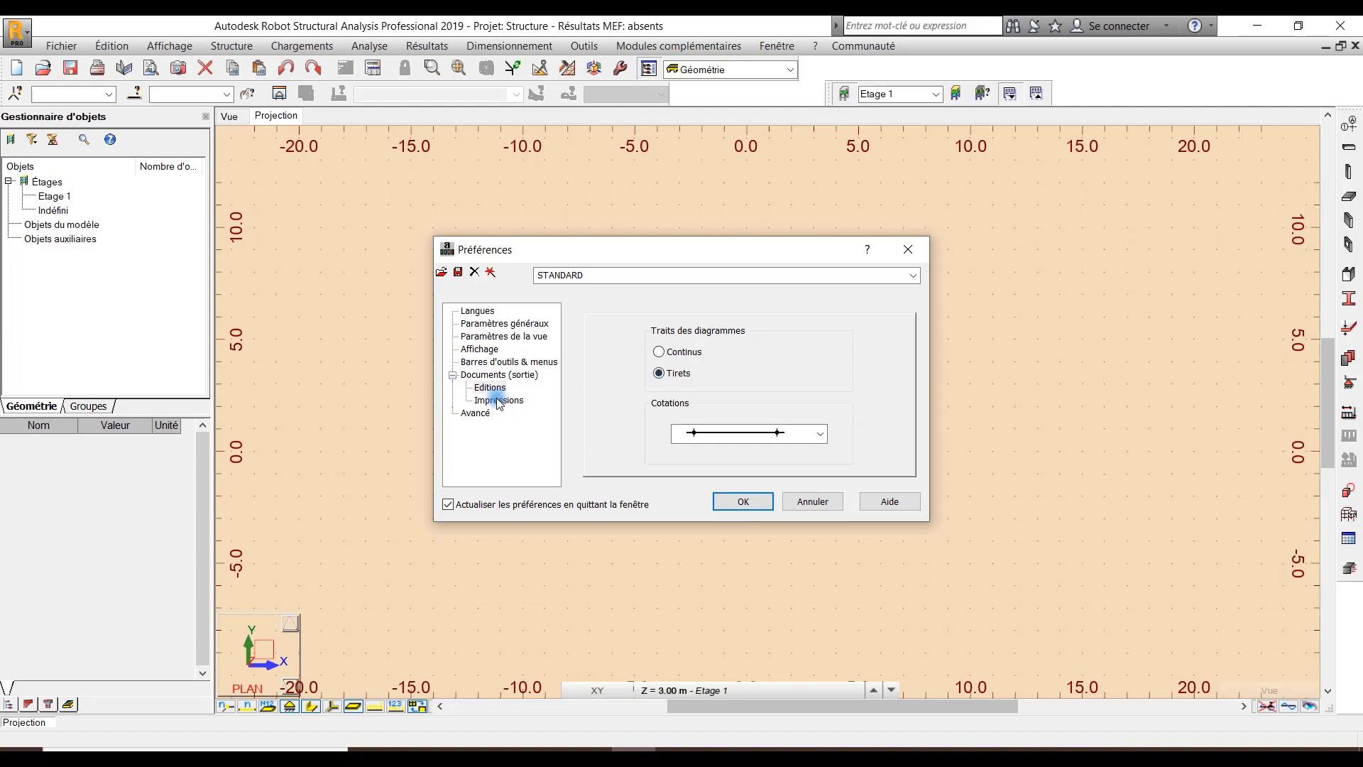
Review the printing line thicknesses for structures and the advanced settings (Avancé), and accept the program preferences
click(499, 402)
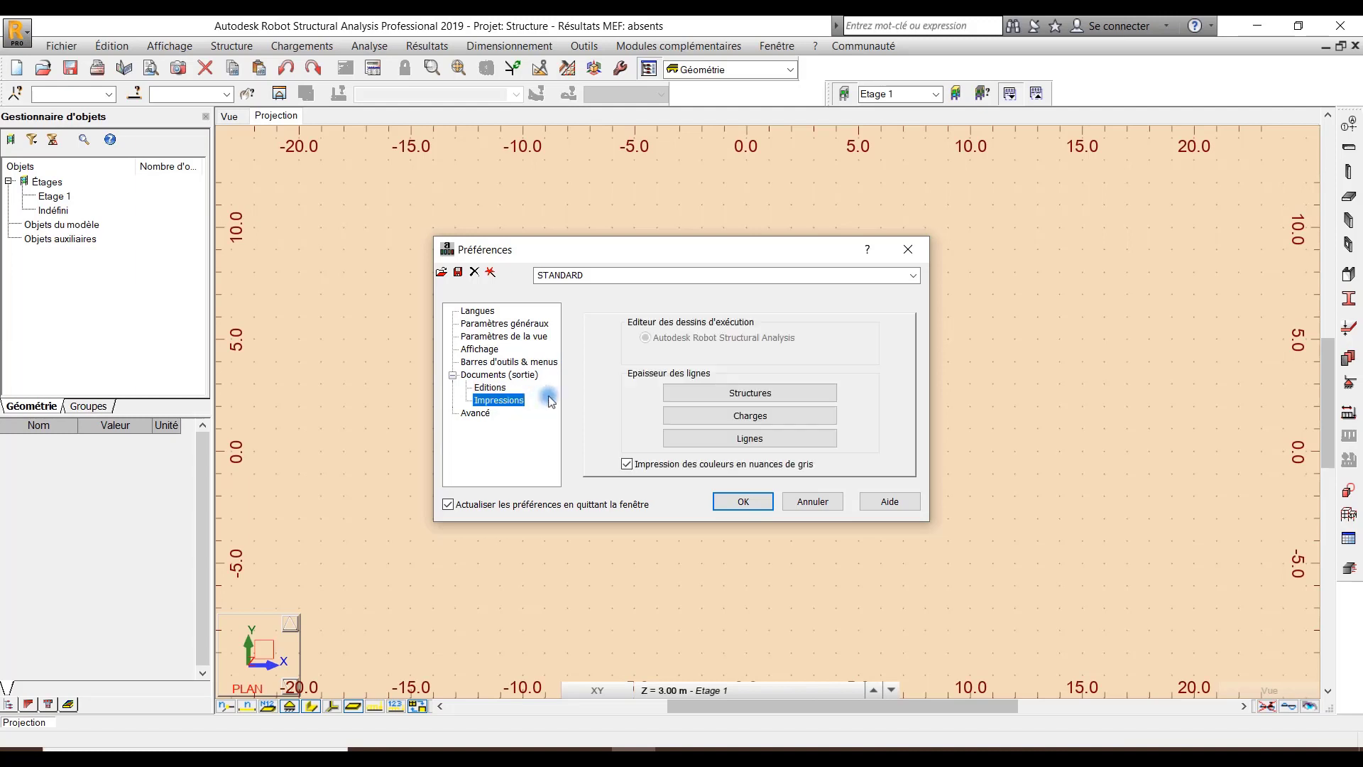
click(688, 390)
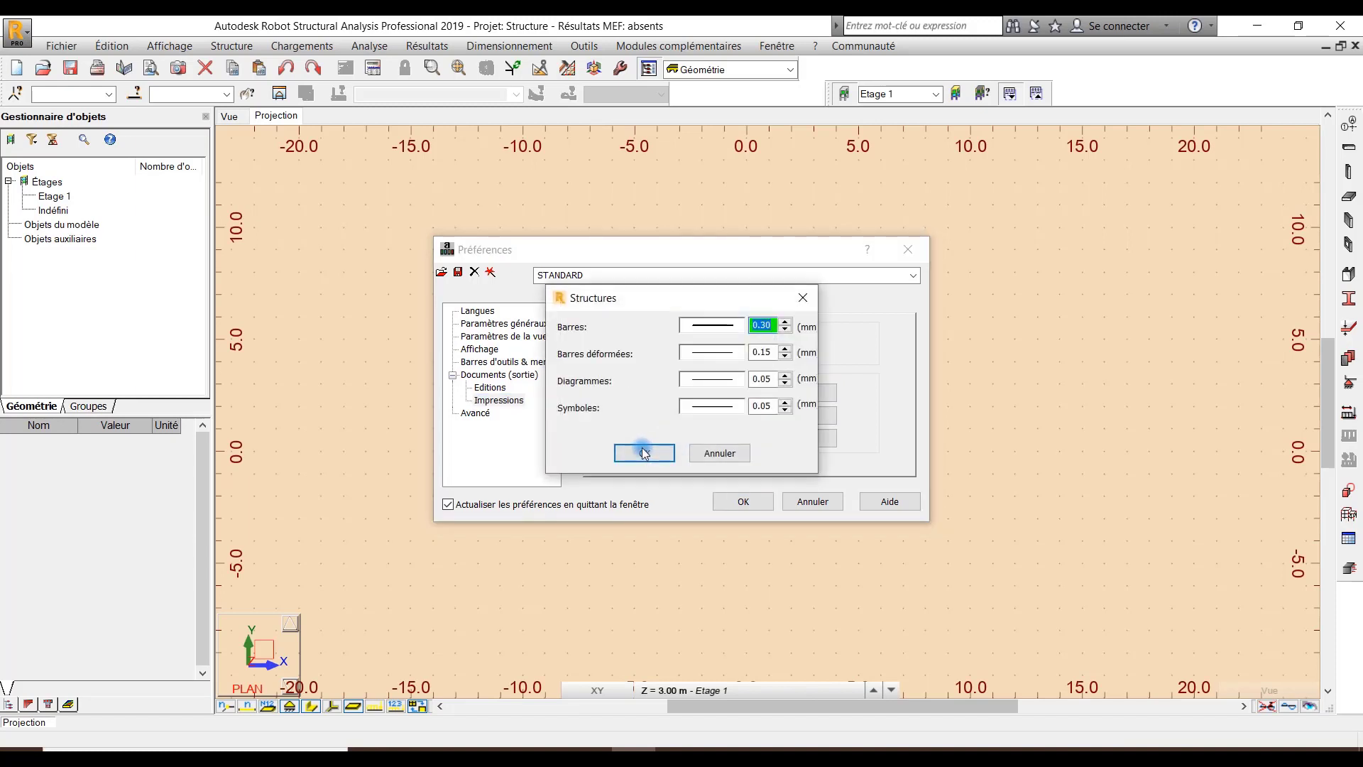
key(Return)
click(489, 419)
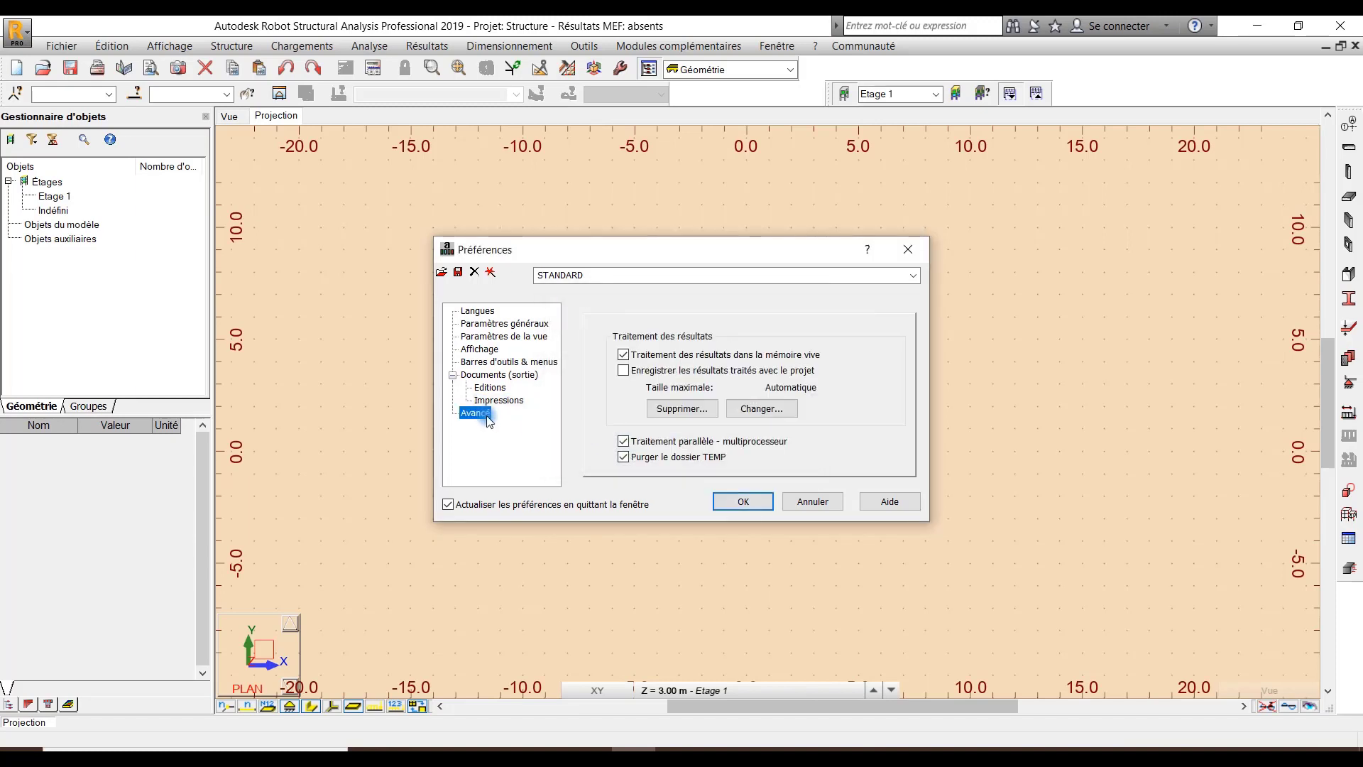
click(739, 502)
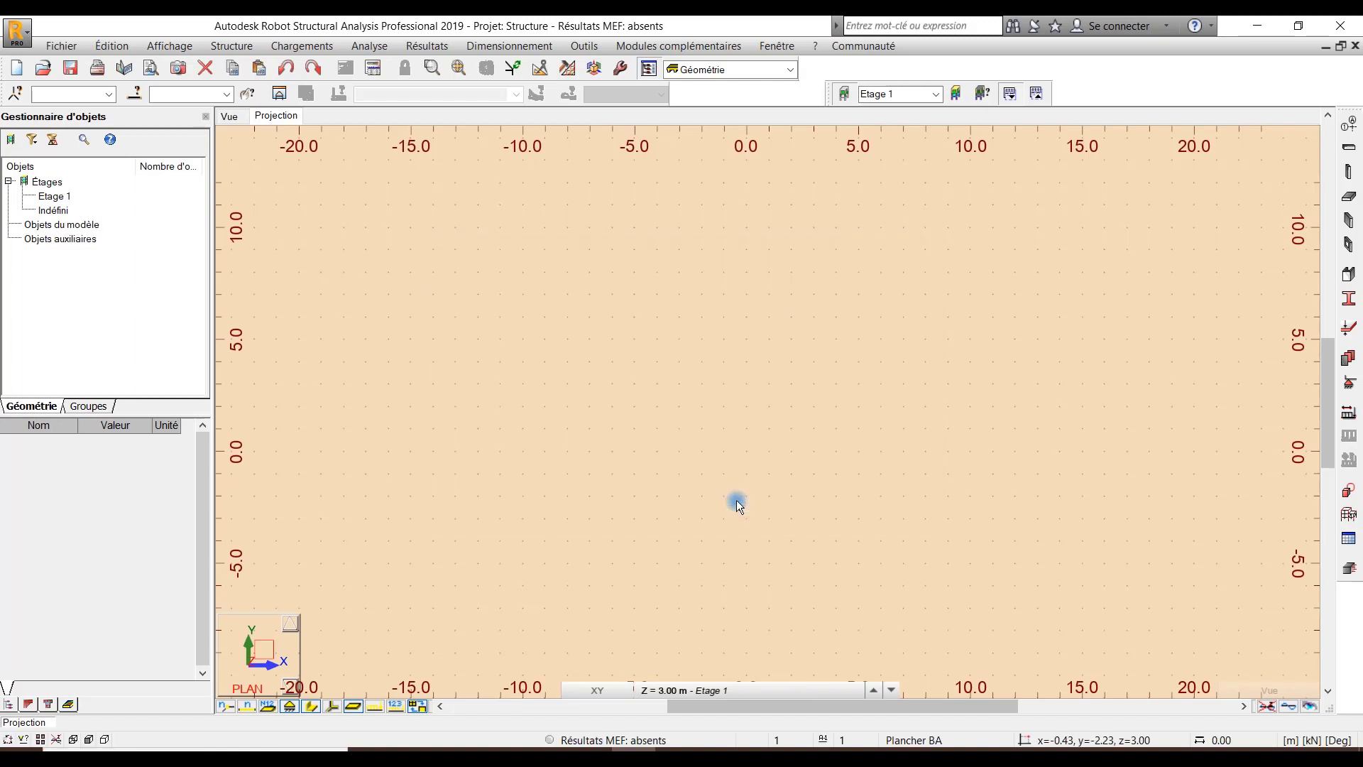